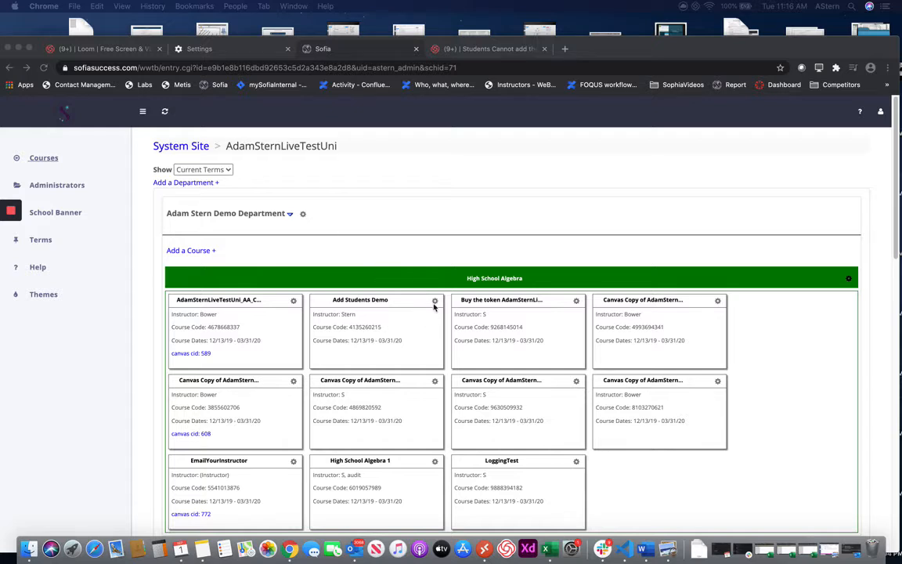
- Choose Student Management from the gear menu on the Add Students Demo section card
{"action": "left_click", "coordinate": [436, 302]}
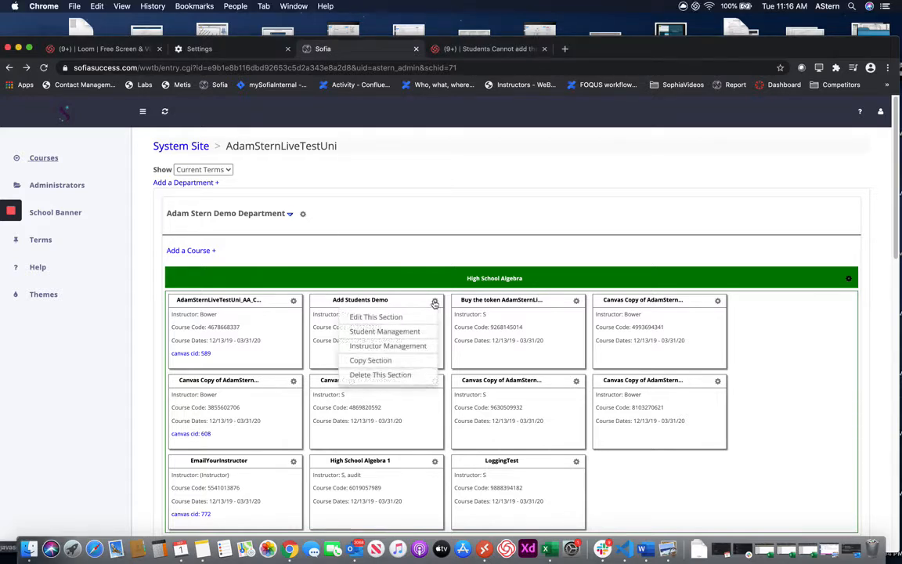
{"action": "left_click", "coordinate": [406, 332]}
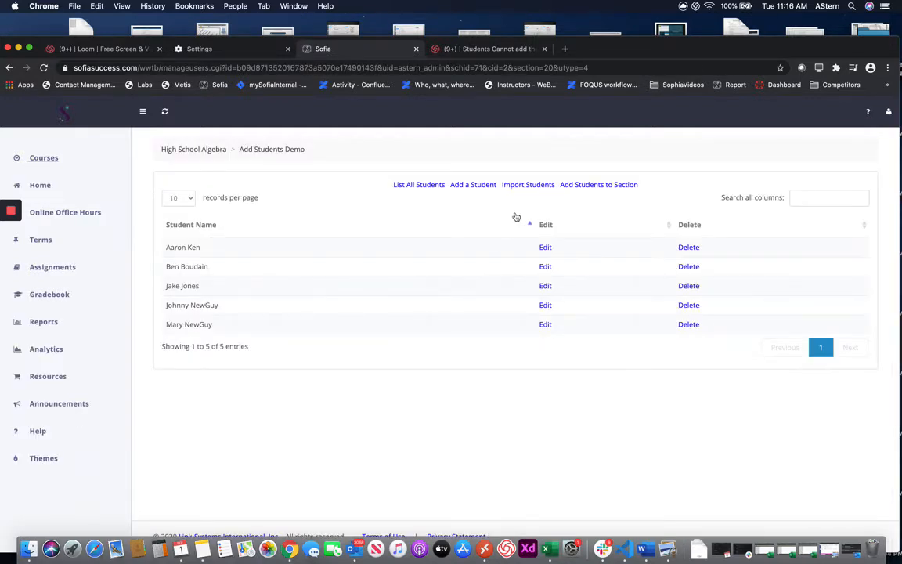
- Open the Import Students form and set the Delimiter to Comma delimited
{"action": "left_click", "coordinate": [528, 185]}
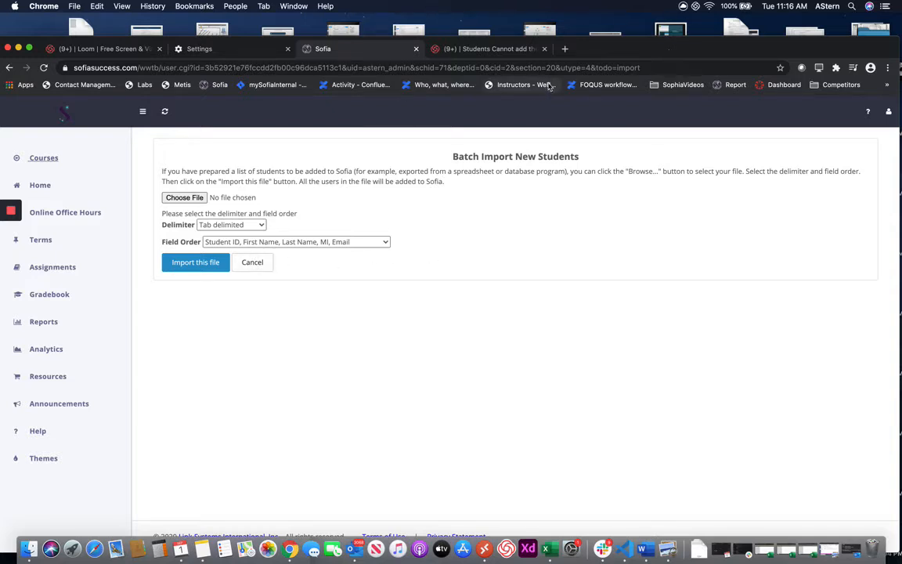
{"action": "left_click", "coordinate": [242, 226]}
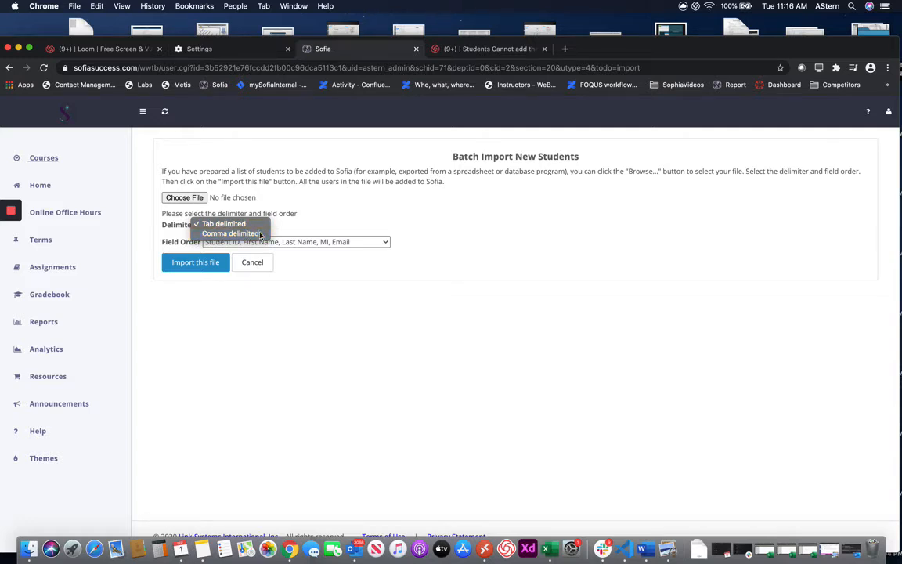
{"action": "left_click", "coordinate": [231, 233]}
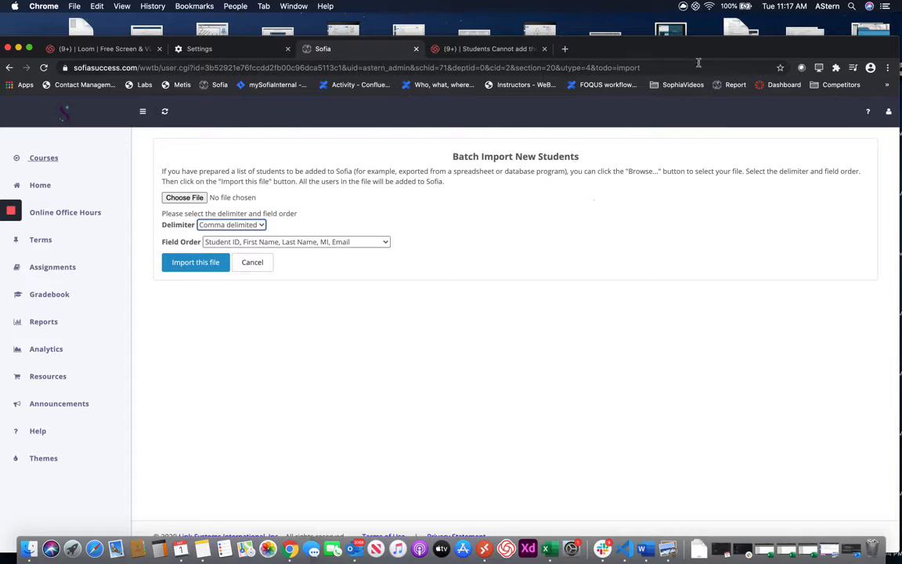
- Bring the Excel workbook forward and check the student row's cells A2 through D2
{"action": "left_click_drag", "start_coordinate": [675, 54], "coordinate": [691, 207]}
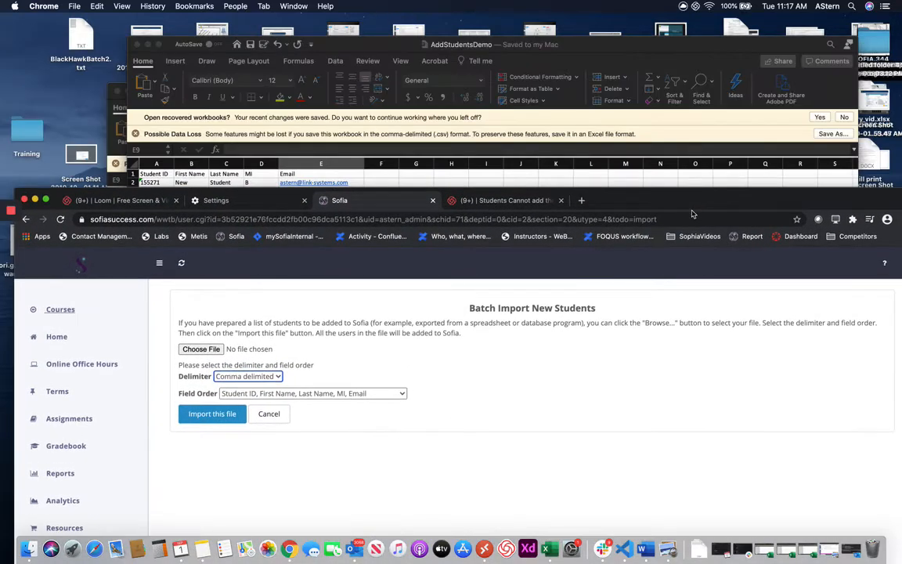
{"action": "left_click", "coordinate": [648, 44]}
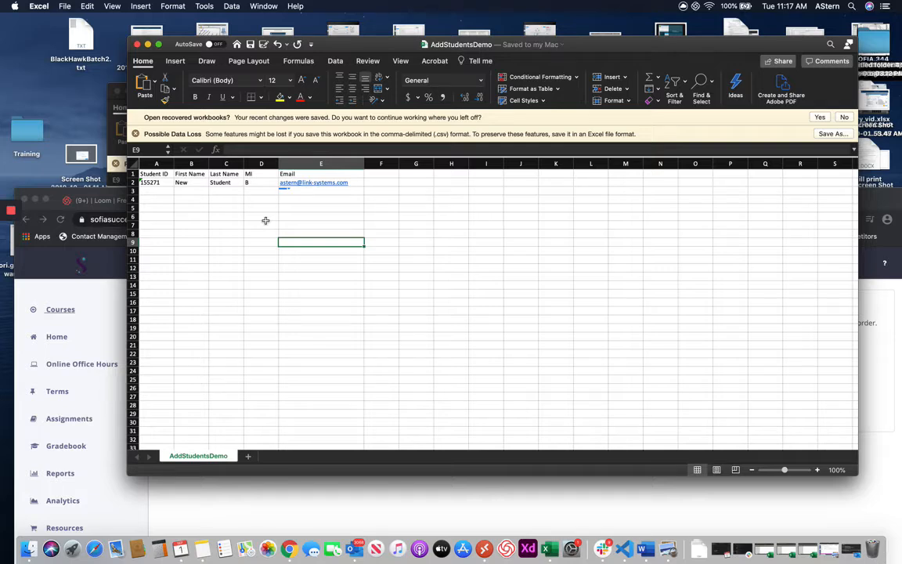
{"action": "left_click", "coordinate": [161, 181]}
{"action": "left_click", "coordinate": [210, 199]}
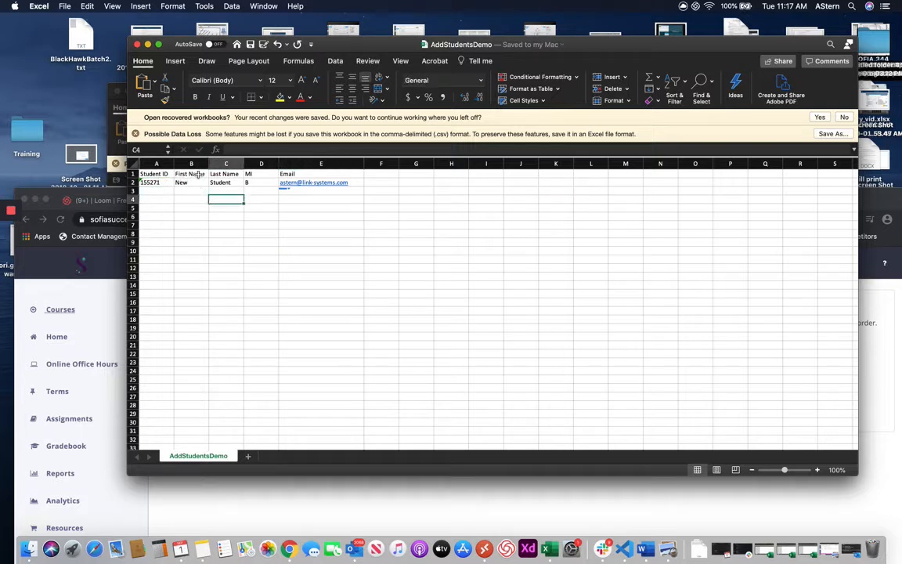
{"action": "left_click", "coordinate": [188, 182]}
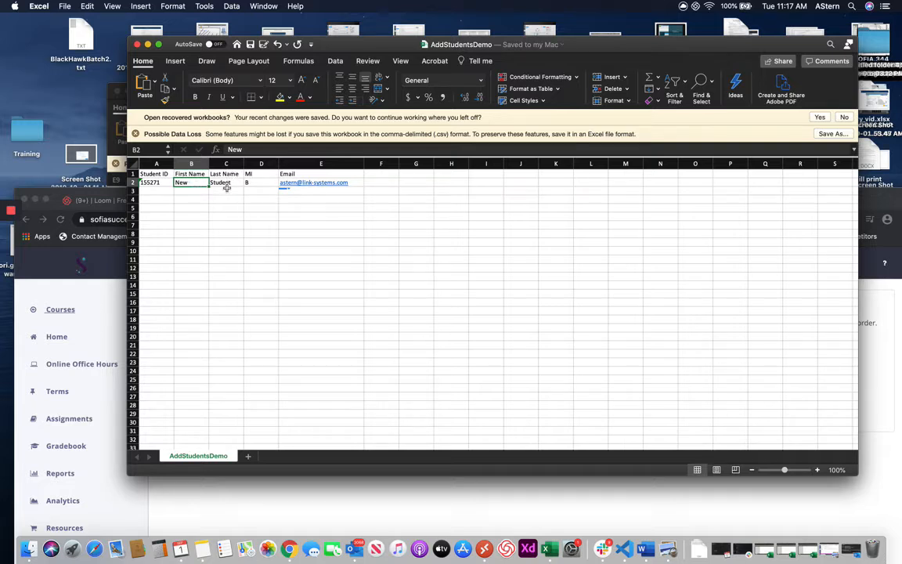
{"action": "key", "text": "Tab"}
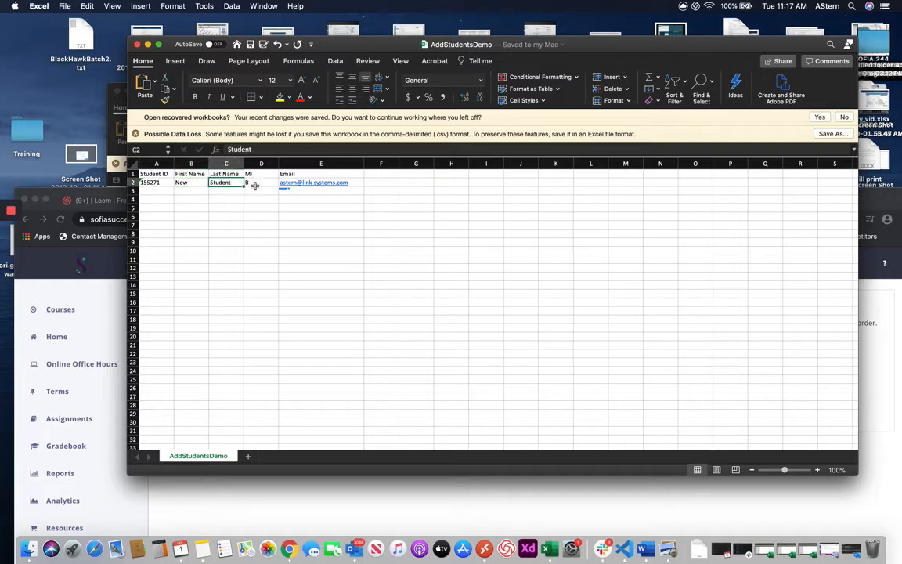
{"action": "key", "text": "Tab"}
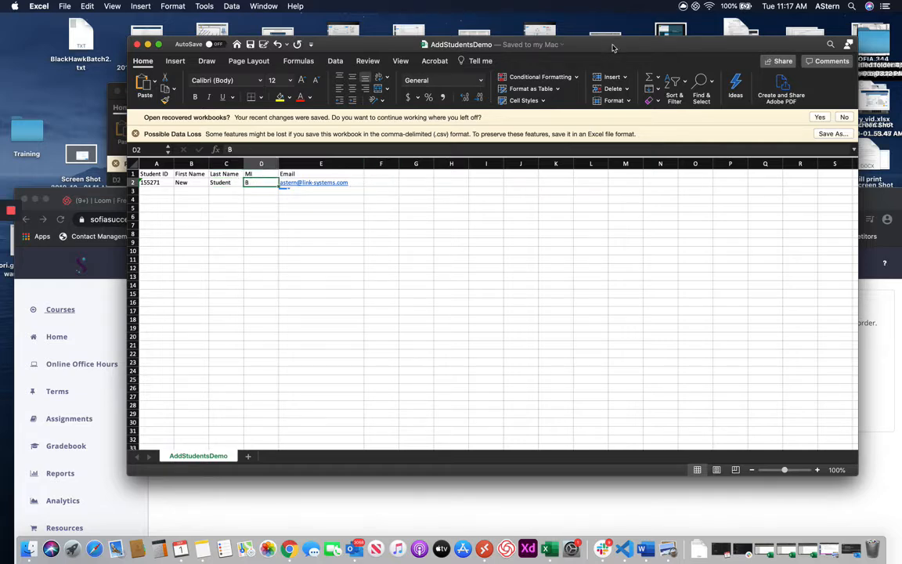
- Save the workbook via File > Save and return to the Sofia import page
{"action": "left_click", "coordinate": [65, 7]}
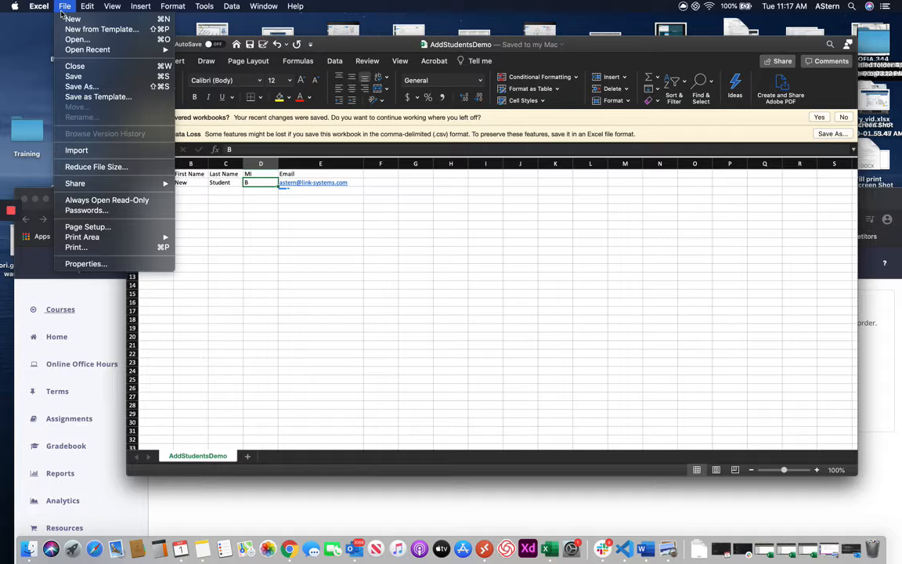
{"action": "left_click", "coordinate": [79, 77]}
{"action": "left_click_drag", "start_coordinate": [583, 49], "coordinate": [605, 34]}
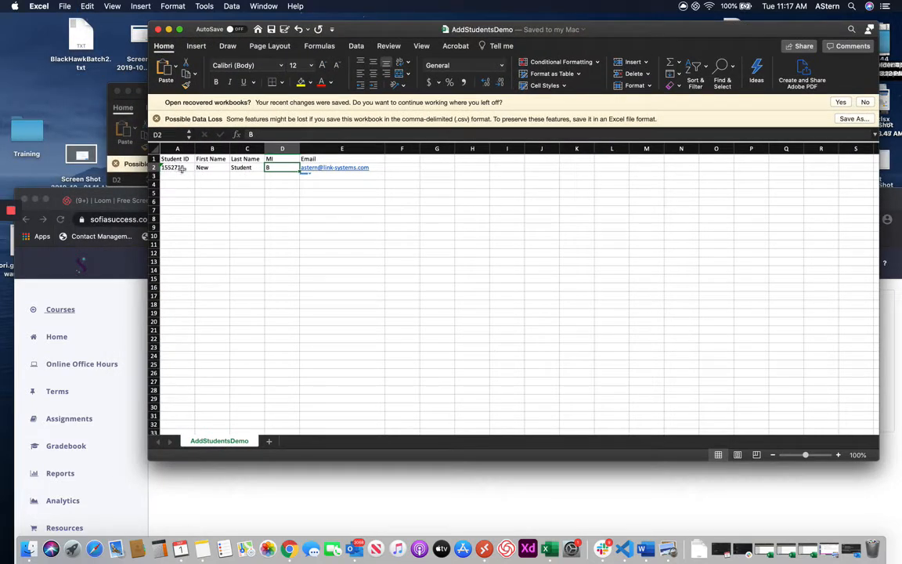
{"action": "left_click", "coordinate": [424, 483]}
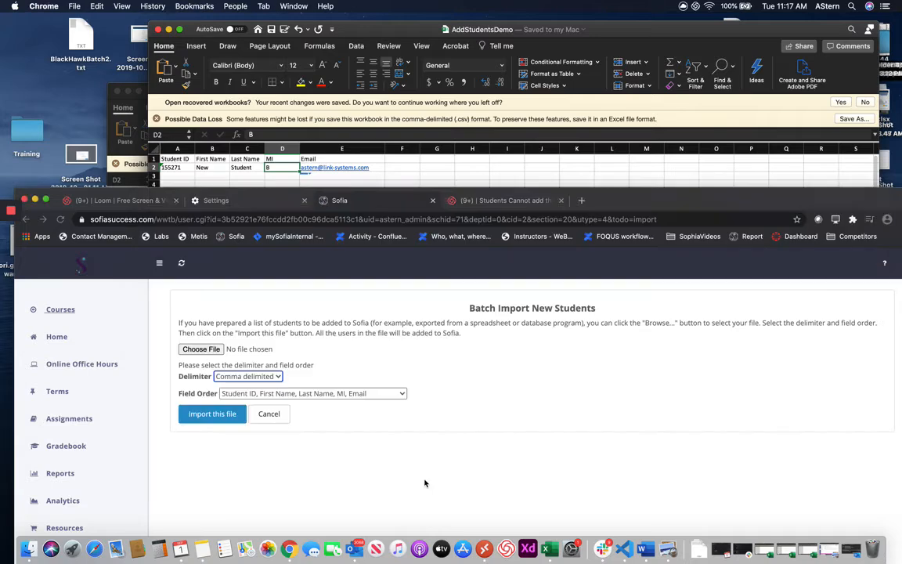
- Reopen the batch import form and set its Delimiter to Comma delimited
{"action": "left_click", "coordinate": [268, 413]}
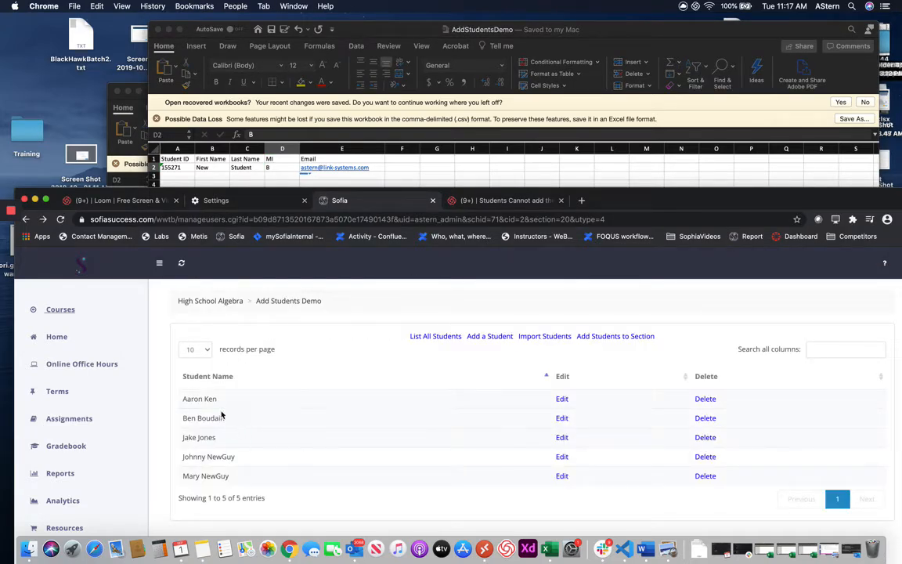
{"action": "left_click", "coordinate": [535, 336]}
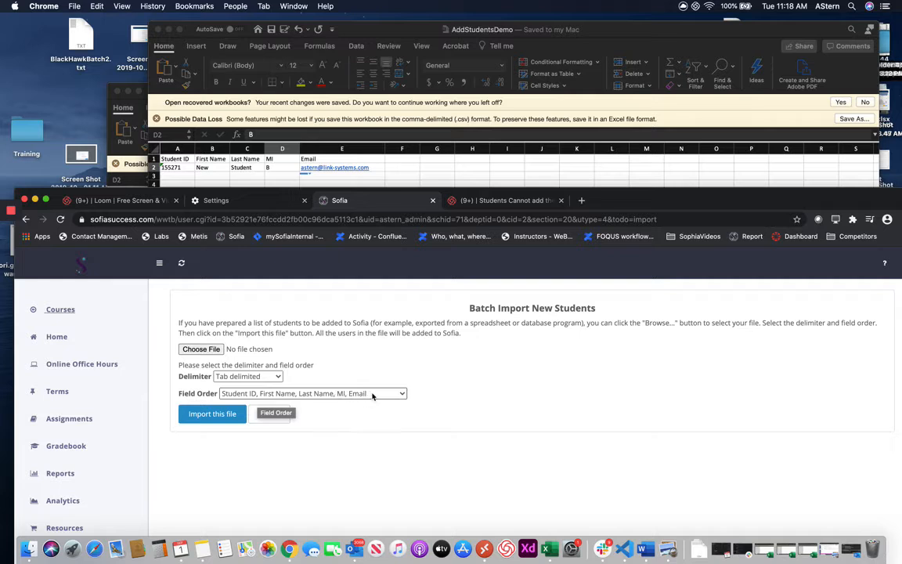
{"action": "left_click", "coordinate": [256, 376]}
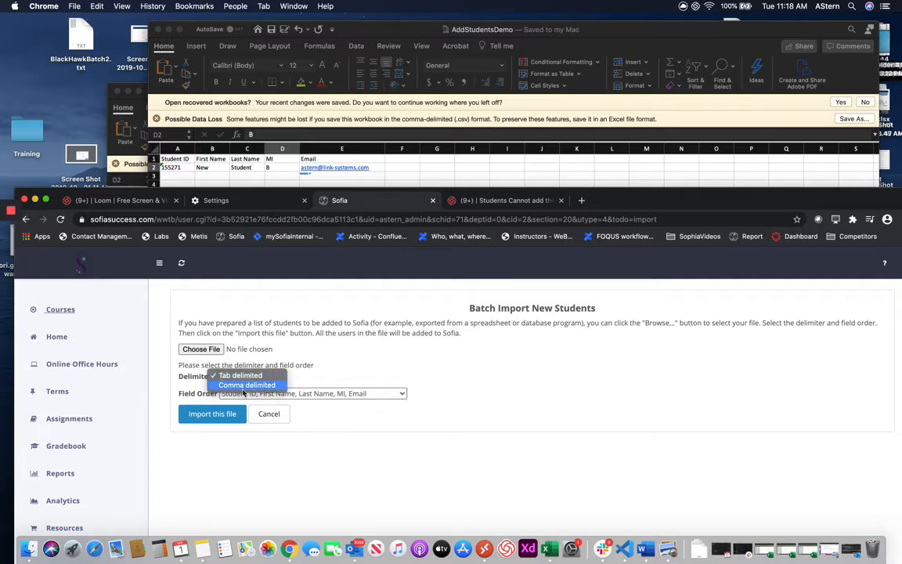
{"action": "left_click", "coordinate": [245, 385]}
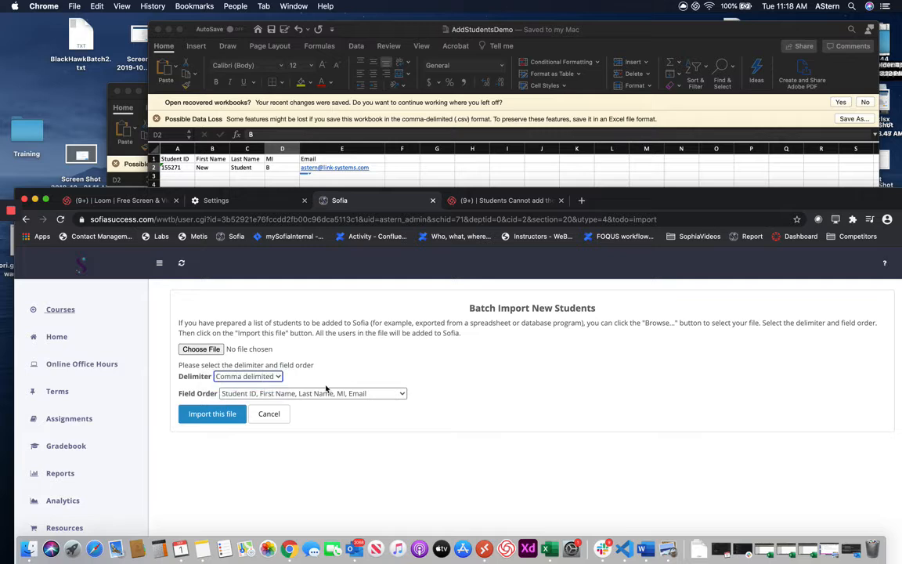
- Choose AddStudentsDemo.csv from Documents as the file to import
{"action": "left_click", "coordinate": [200, 349]}
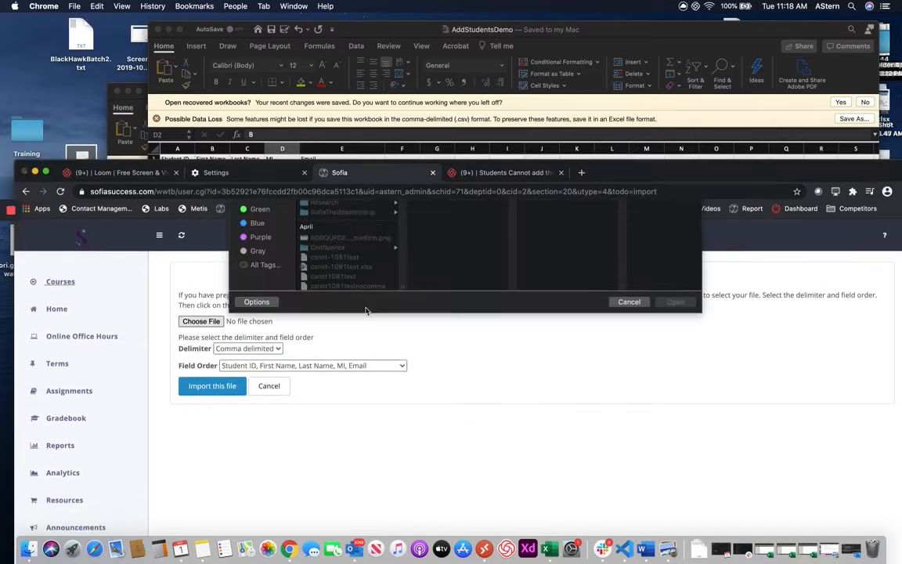
{"action": "left_click", "coordinate": [325, 173]}
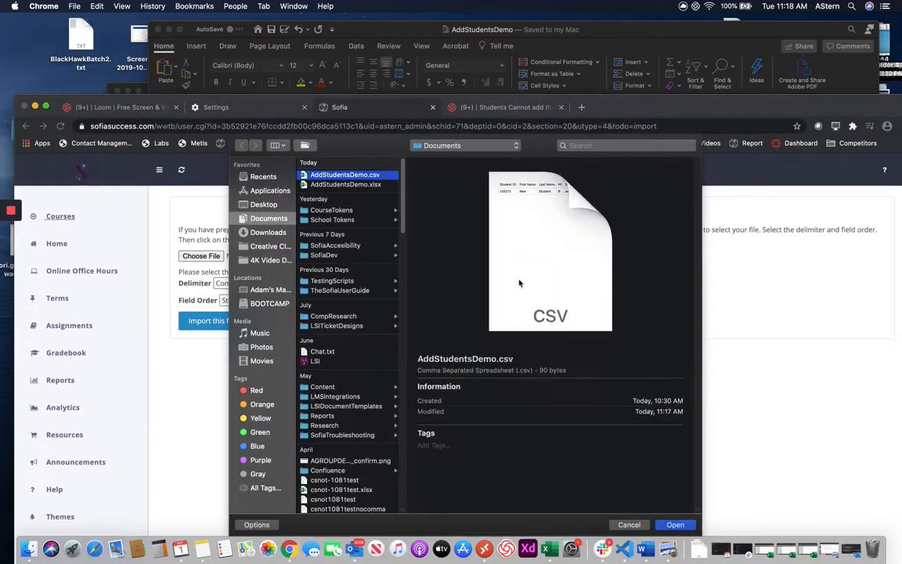
{"action": "left_click", "coordinate": [675, 525]}
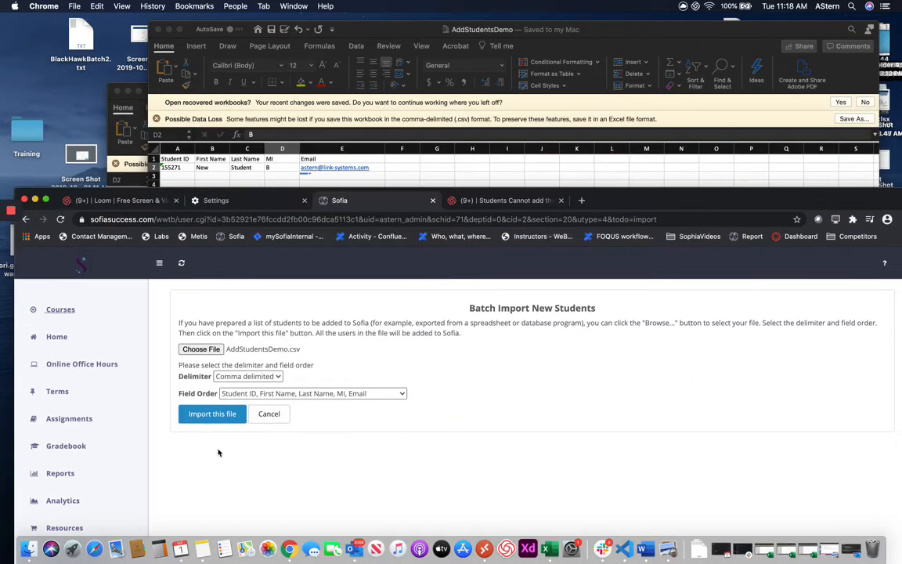
- Import AddStudentsDemo.csv and compare the result with the spreadsheet
{"action": "left_click", "coordinate": [205, 414]}
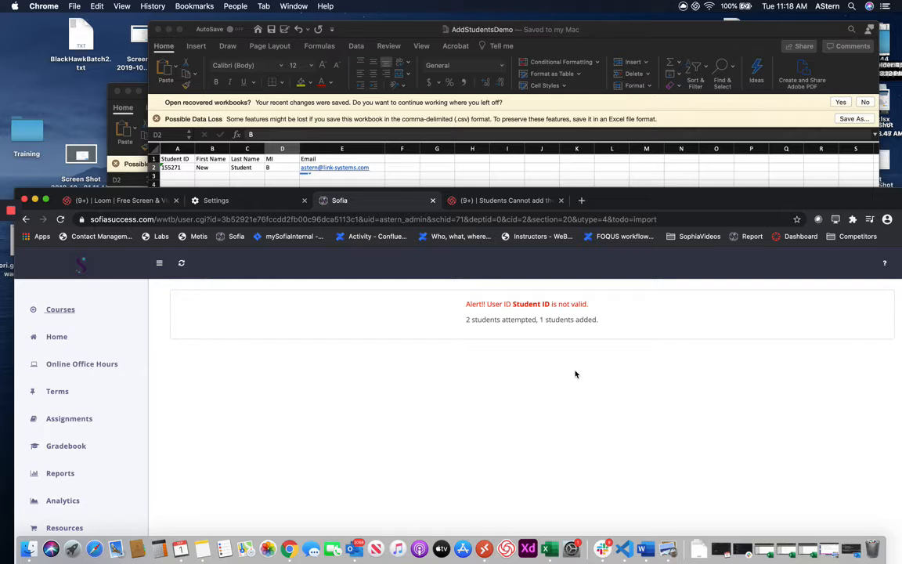
{"action": "left_click", "coordinate": [596, 35]}
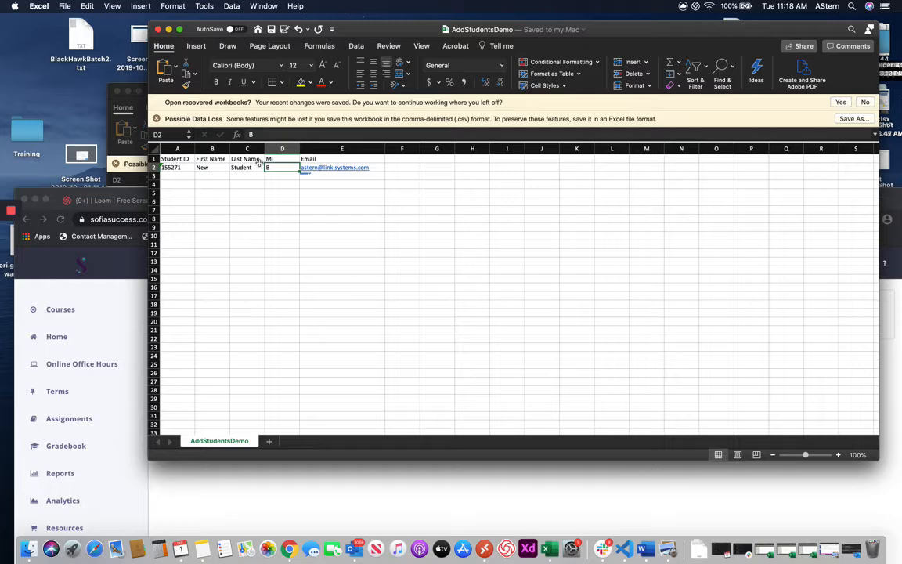
{"action": "mouse_move", "coordinate": [816, 48]}
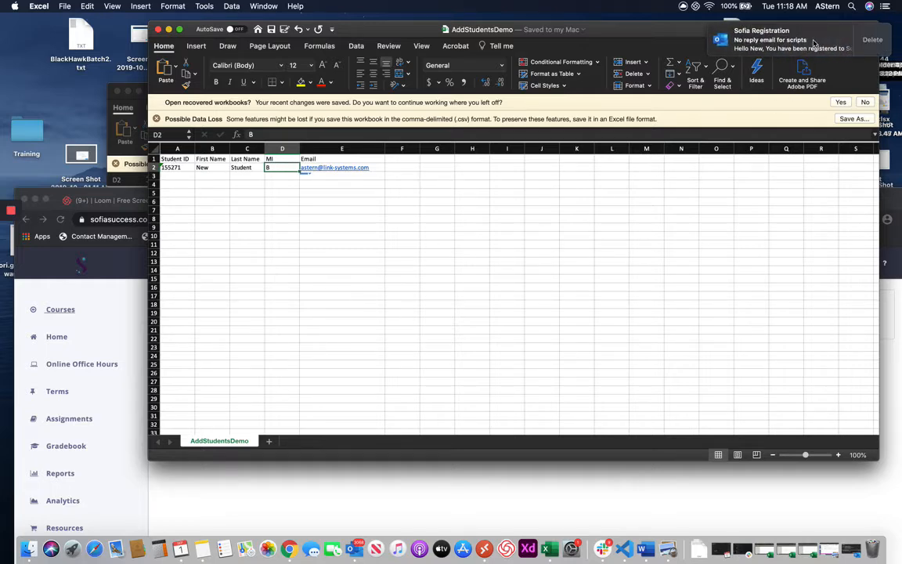
{"action": "left_click", "coordinate": [409, 482]}
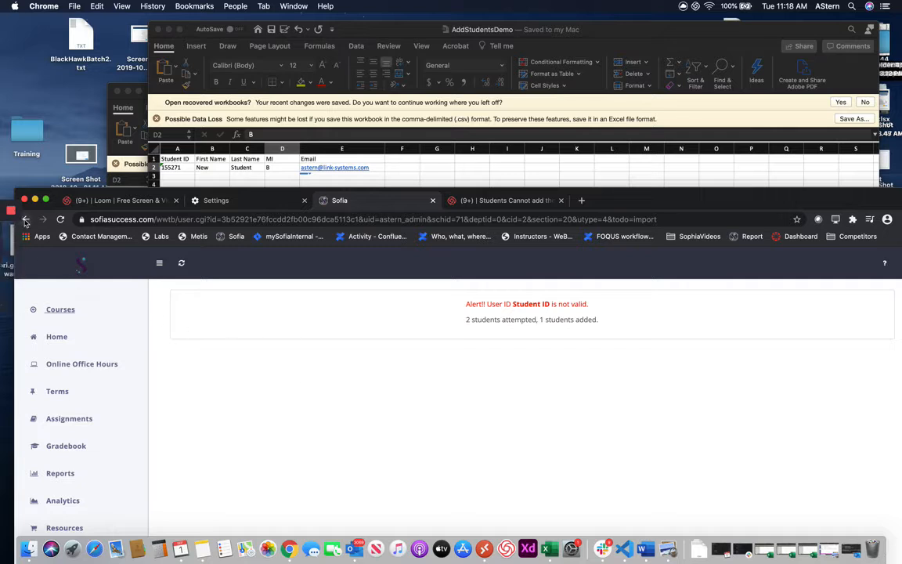
- Reload the import page and cancel back to the roster, now listing New Student
{"action": "left_click", "coordinate": [61, 219]}
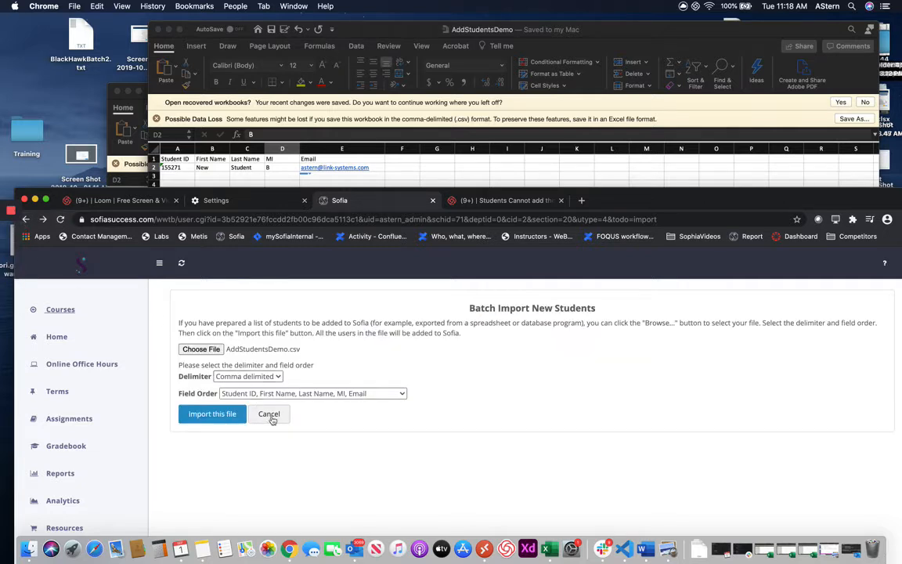
{"action": "left_click", "coordinate": [242, 375]}
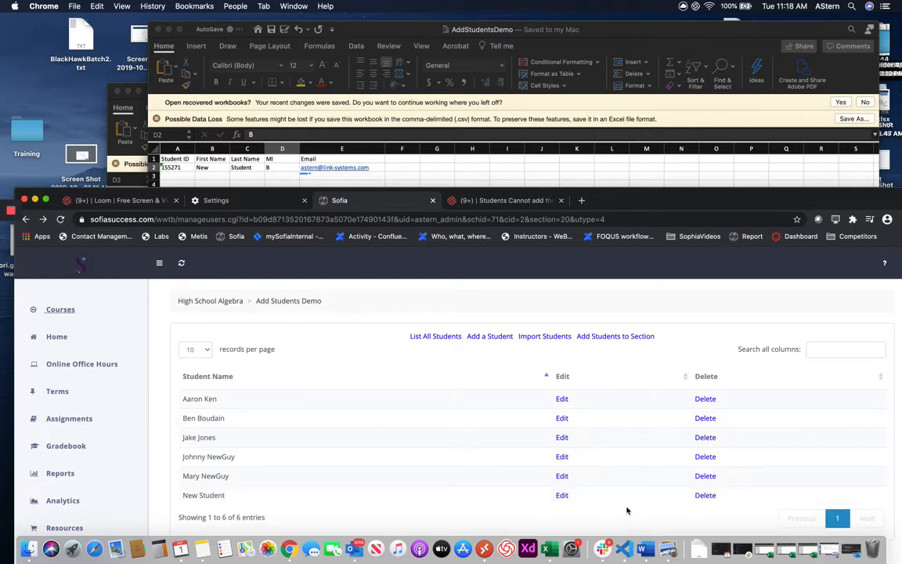
{"action": "left_click", "coordinate": [372, 157]}
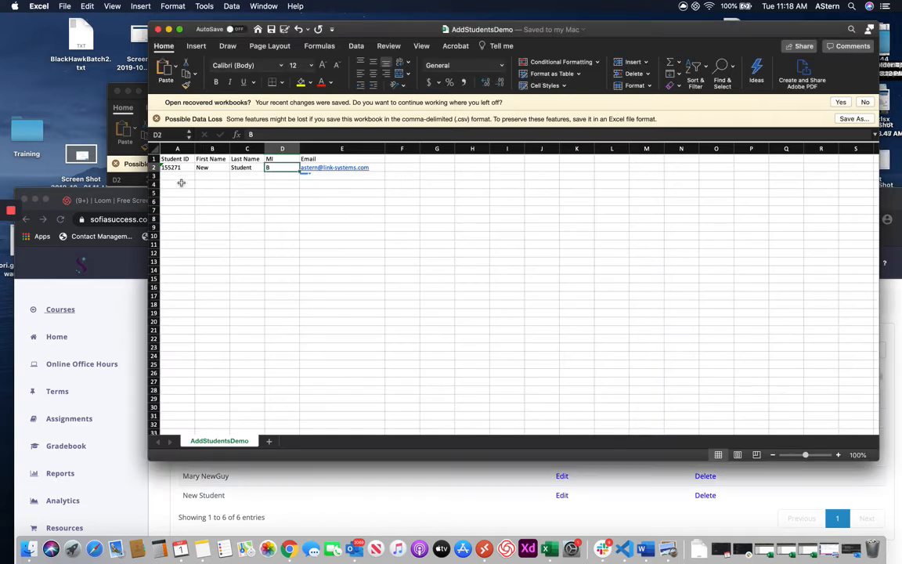
- Enter a second student row in A3: student ID, first and last name, initial C, AutoComplete email
{"action": "left_click", "coordinate": [177, 176]}
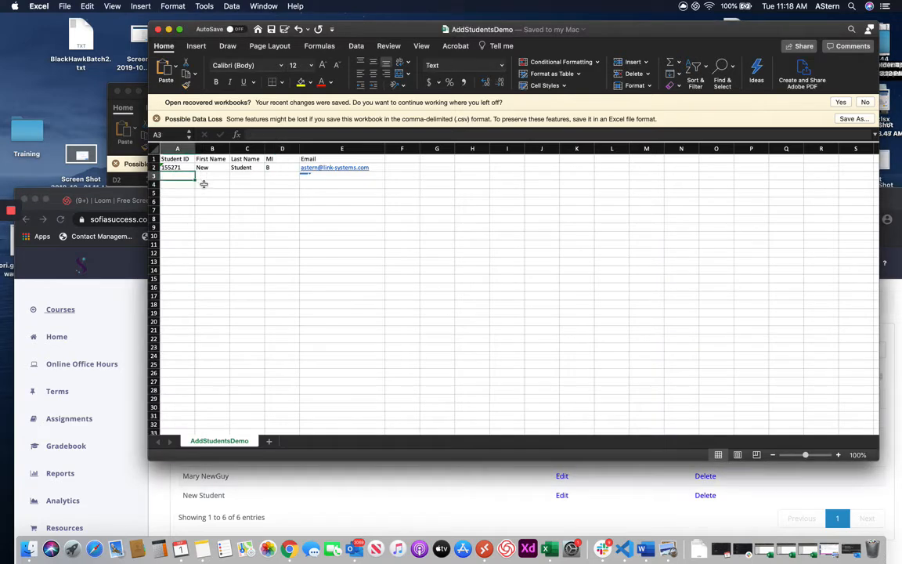
{"action": "type", "text": "155"}
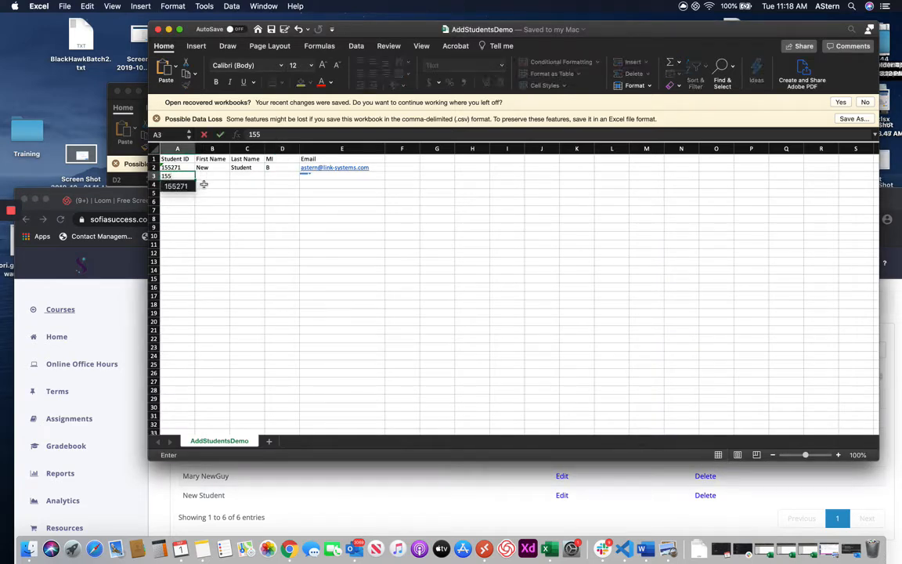
{"action": "type", "text": "272"}
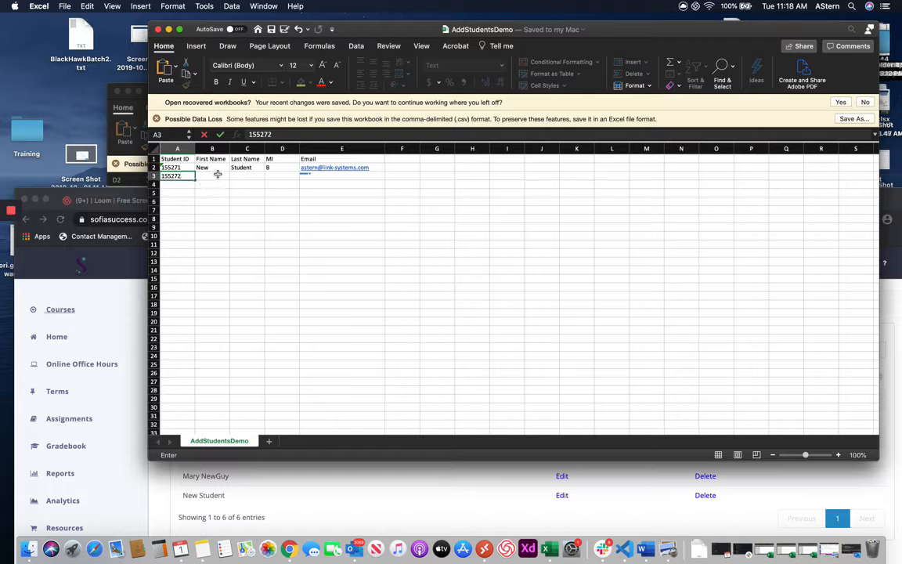
{"action": "key", "text": "Tab"}
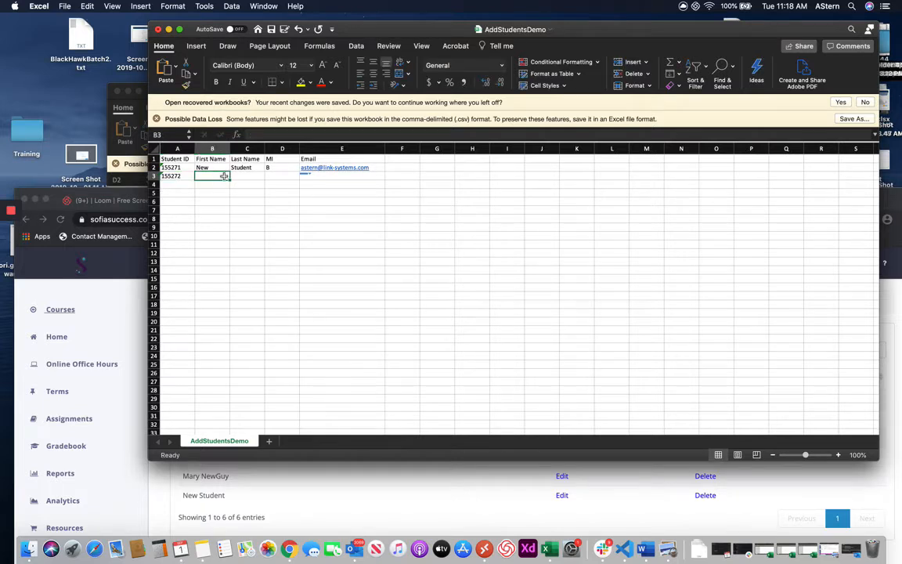
{"action": "type", "text": "BobNew"}
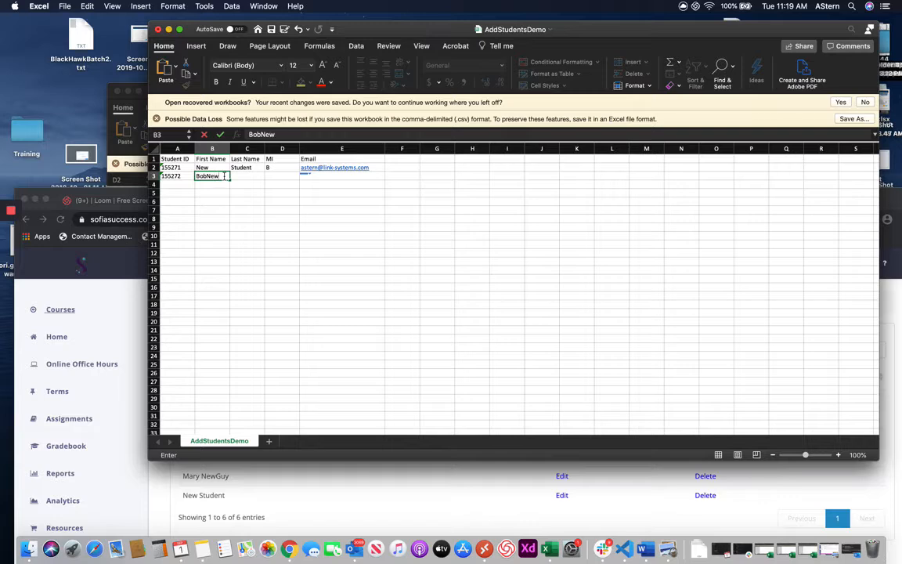
{"action": "key", "text": "Tab"}
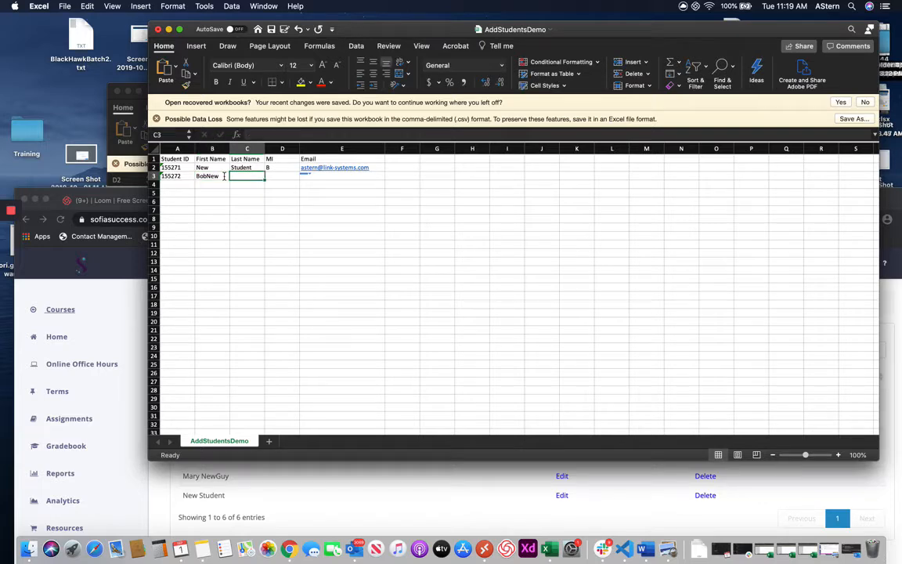
{"action": "type", "text": "Studen2"}
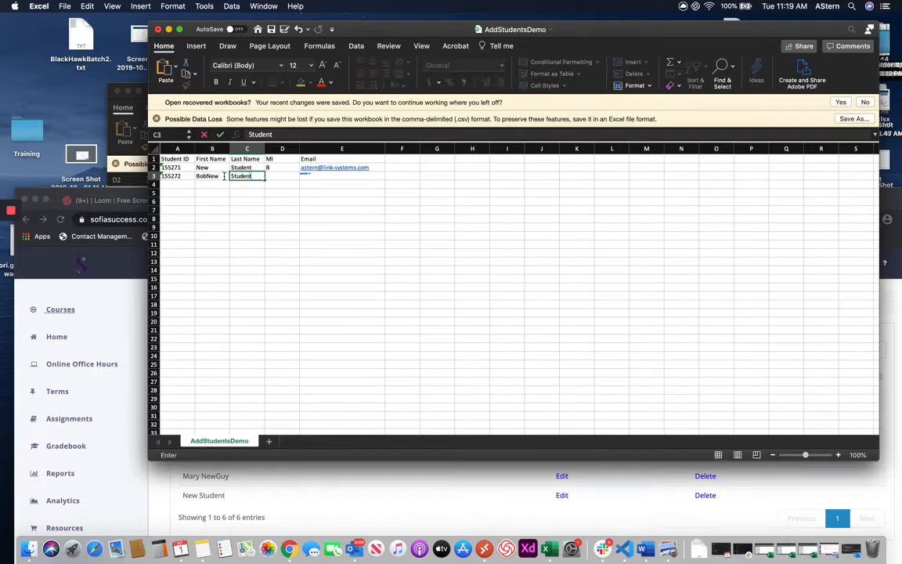
{"action": "key", "text": "Tab"}
{"action": "type", "text": "C"}
{"action": "key", "text": "Tab"}
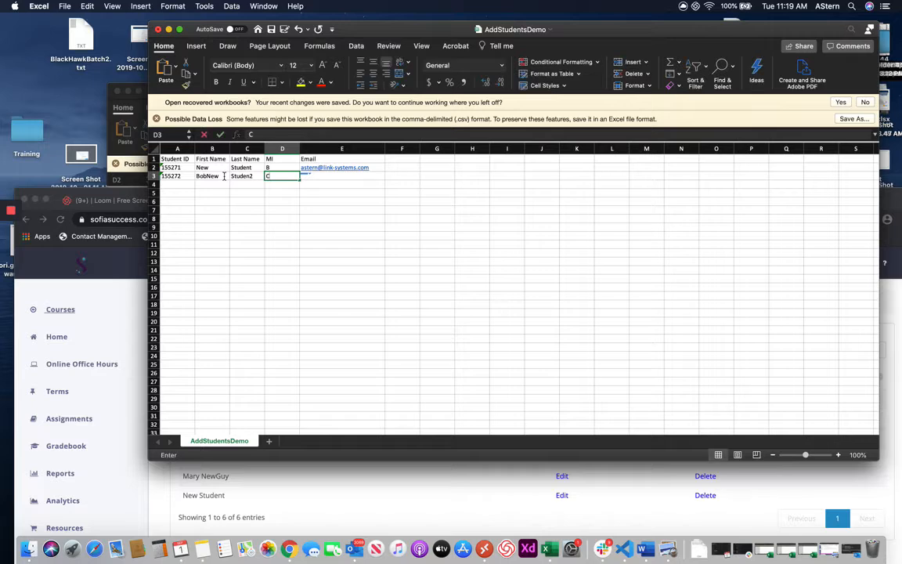
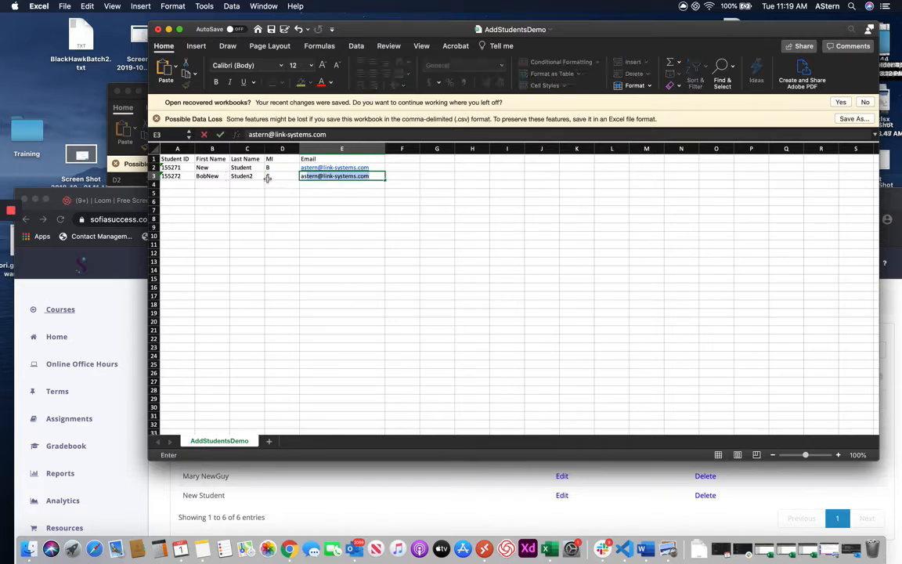
{"action": "left_click", "coordinate": [452, 177]}
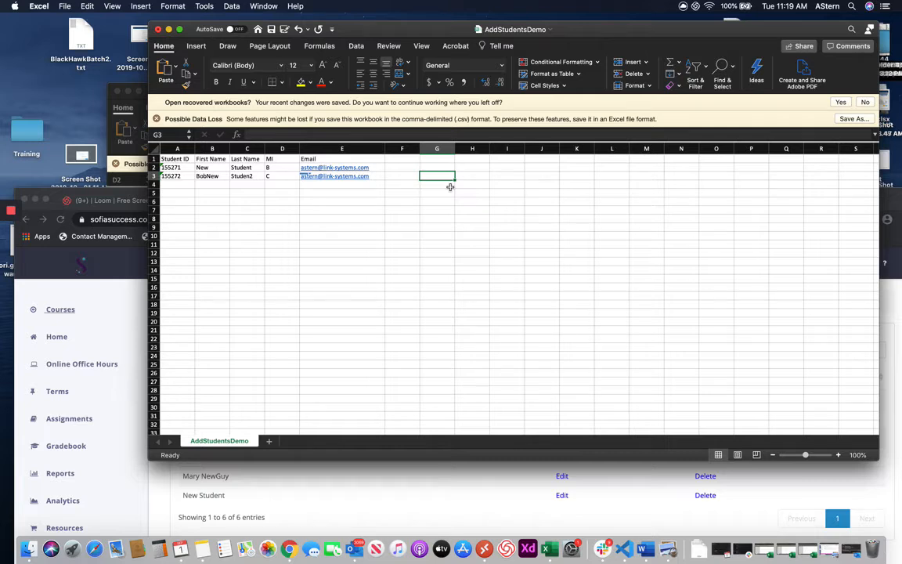
- Verify the new row's student ID and save the updated CSV
{"action": "left_click", "coordinate": [181, 176]}
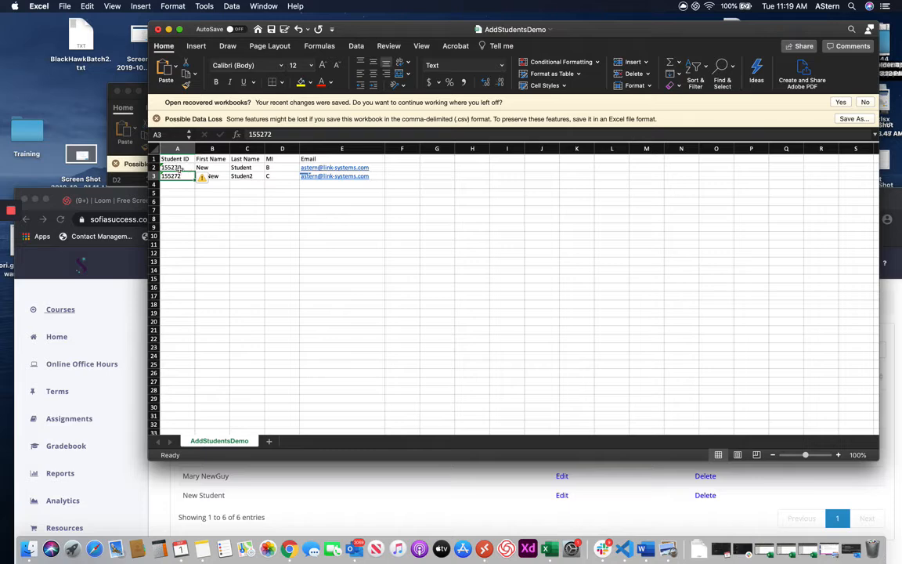
{"action": "left_click", "coordinate": [360, 237]}
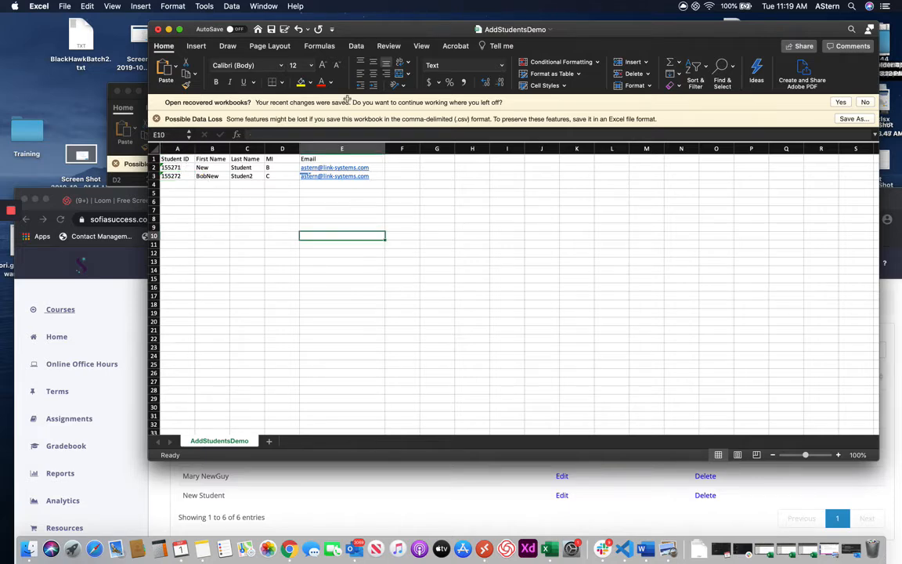
{"action": "left_click", "coordinate": [271, 32]}
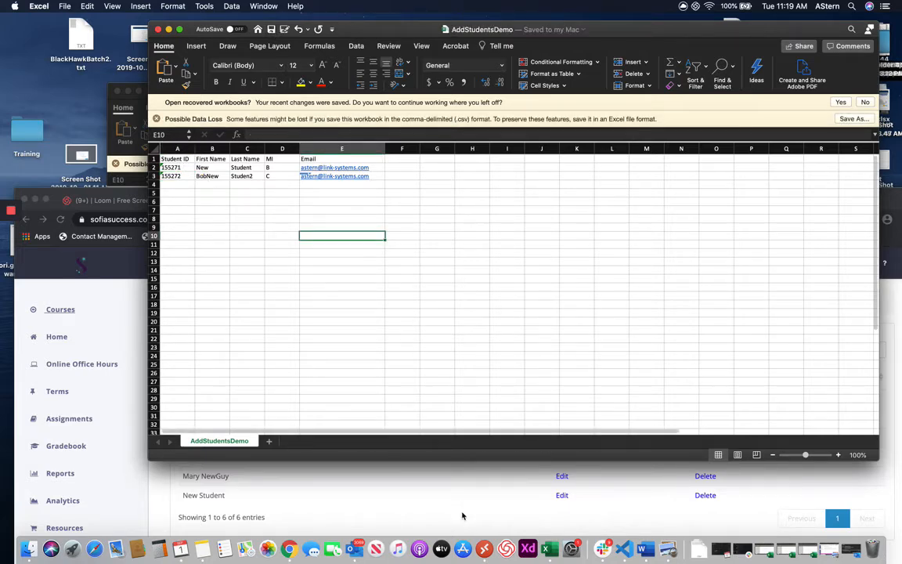
{"action": "left_click", "coordinate": [462, 513]}
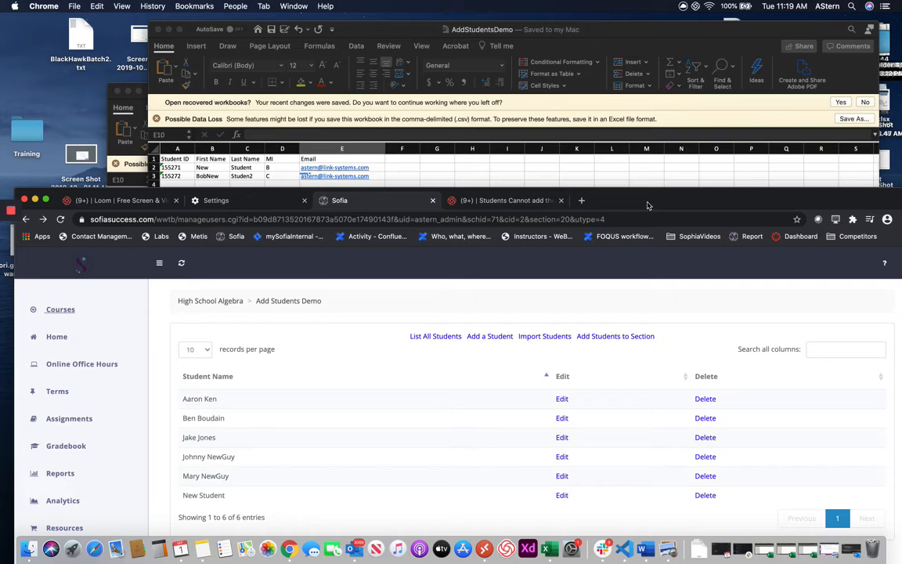
- Bring the Sofia roster forward and open the Batch Import New Students form
{"action": "left_click_drag", "start_coordinate": [648, 206], "coordinate": [641, 166]}
{"action": "left_click_drag", "start_coordinate": [622, 36], "coordinate": [626, 31]}
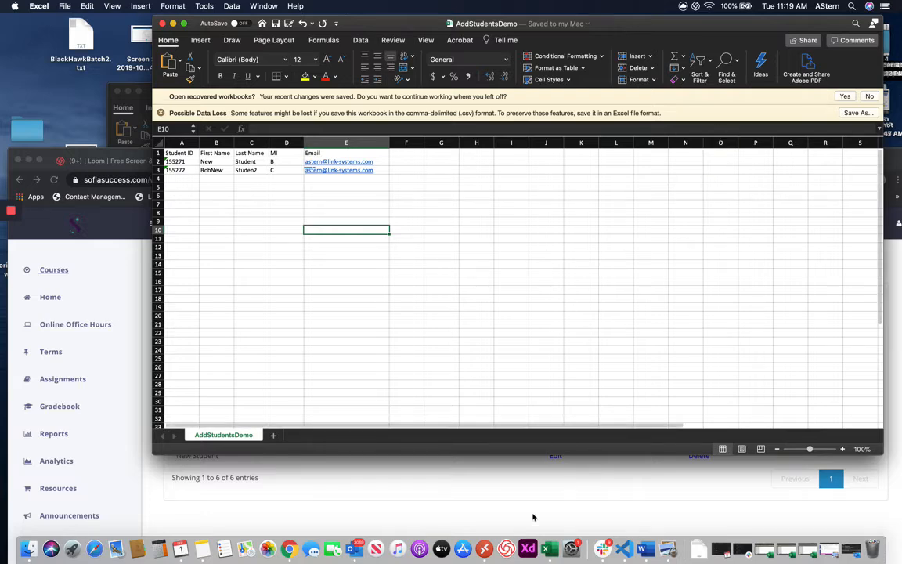
{"action": "left_click", "coordinate": [478, 463]}
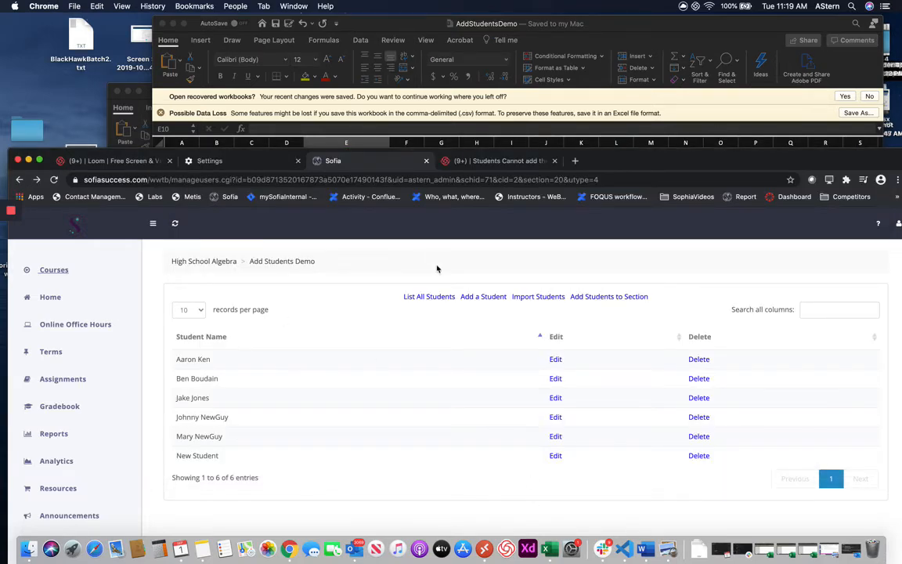
{"action": "left_click", "coordinate": [542, 301]}
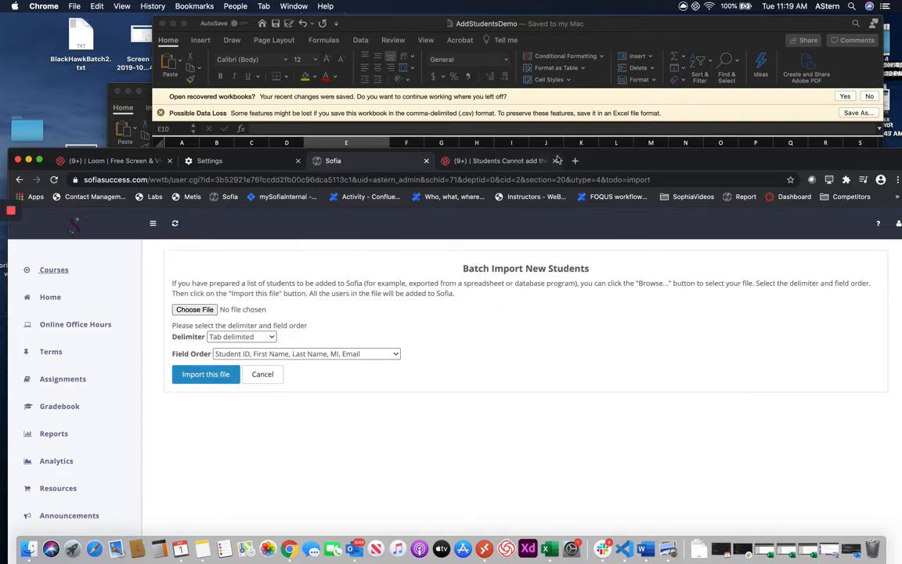
- Choose AddStudentsDemo.csv, set Comma delimited, and import the file
{"action": "left_click_drag", "start_coordinate": [629, 164], "coordinate": [625, 189]}
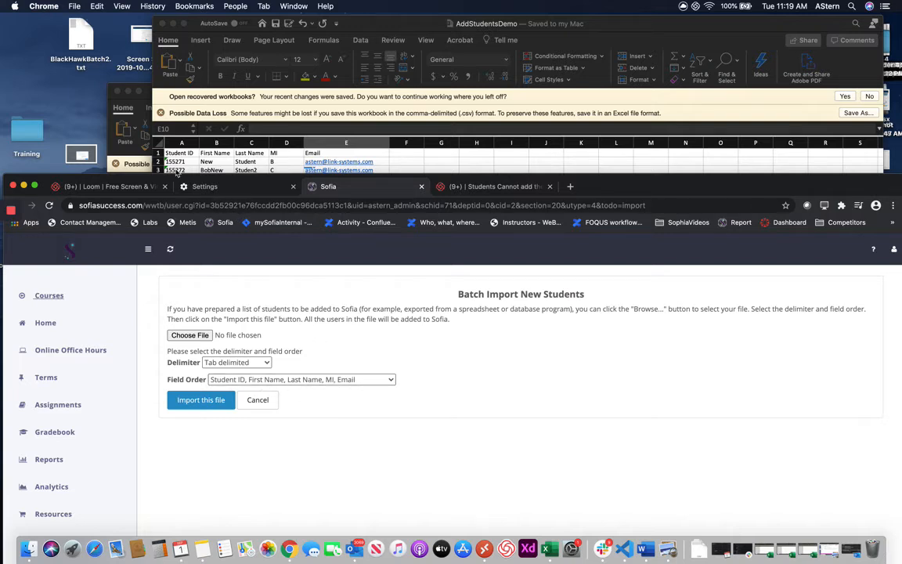
{"action": "left_click", "coordinate": [190, 334]}
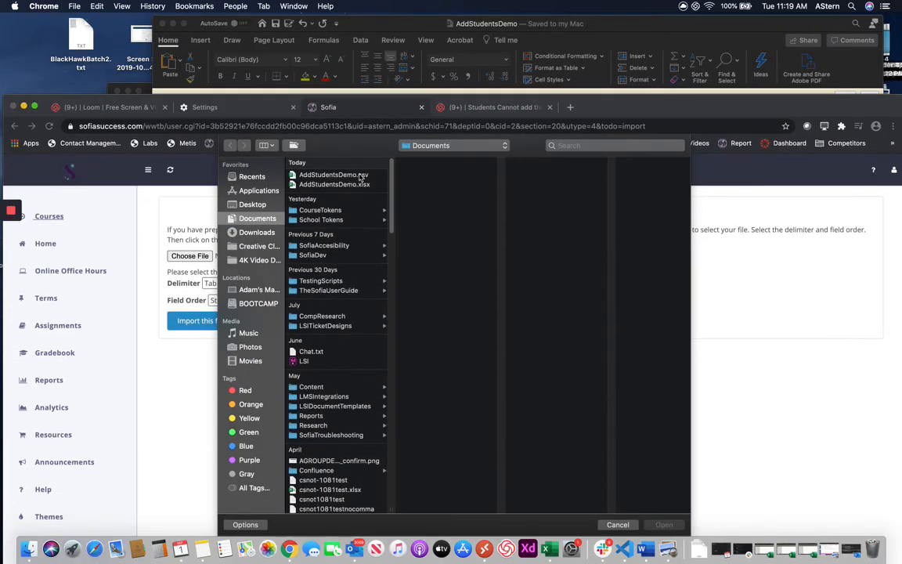
{"action": "left_click", "coordinate": [333, 174]}
{"action": "left_click", "coordinate": [666, 524]}
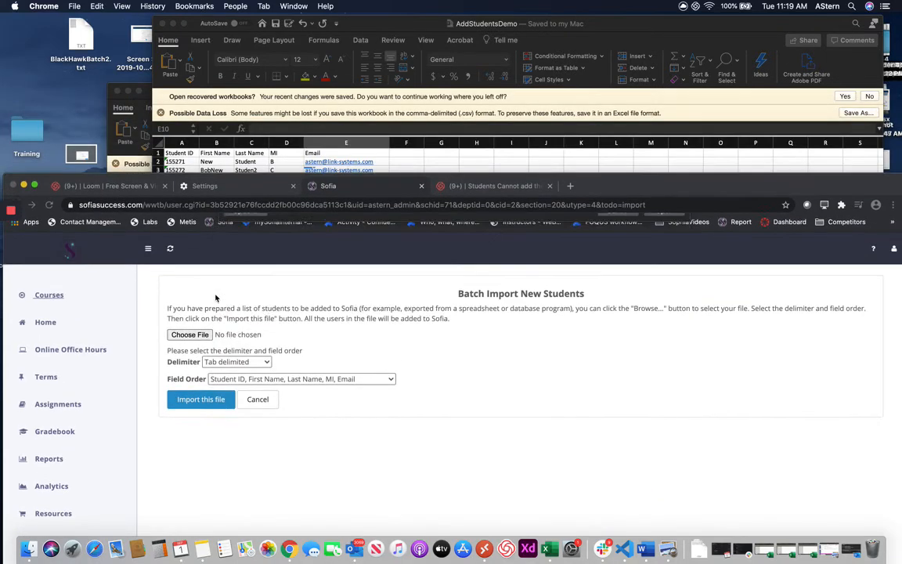
{"action": "left_click", "coordinate": [231, 363]}
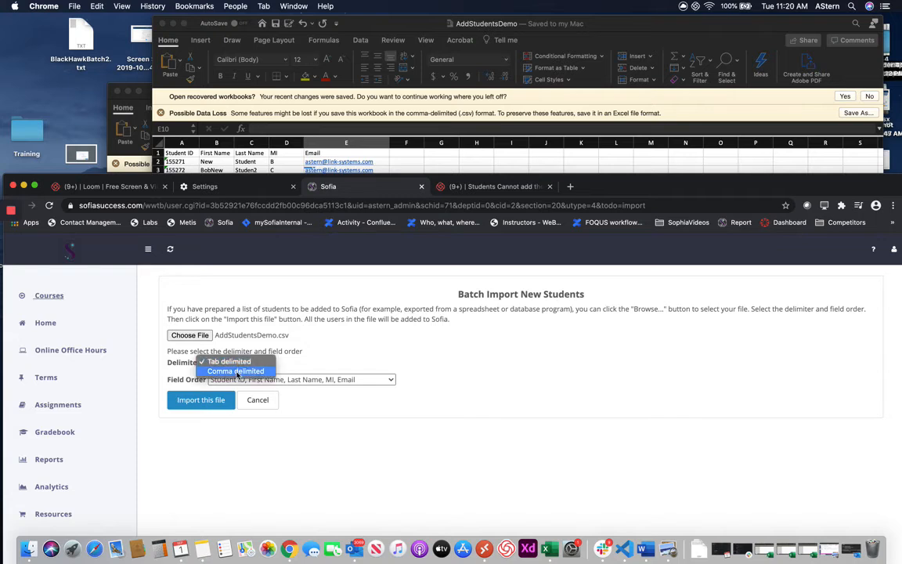
{"action": "left_click", "coordinate": [235, 371]}
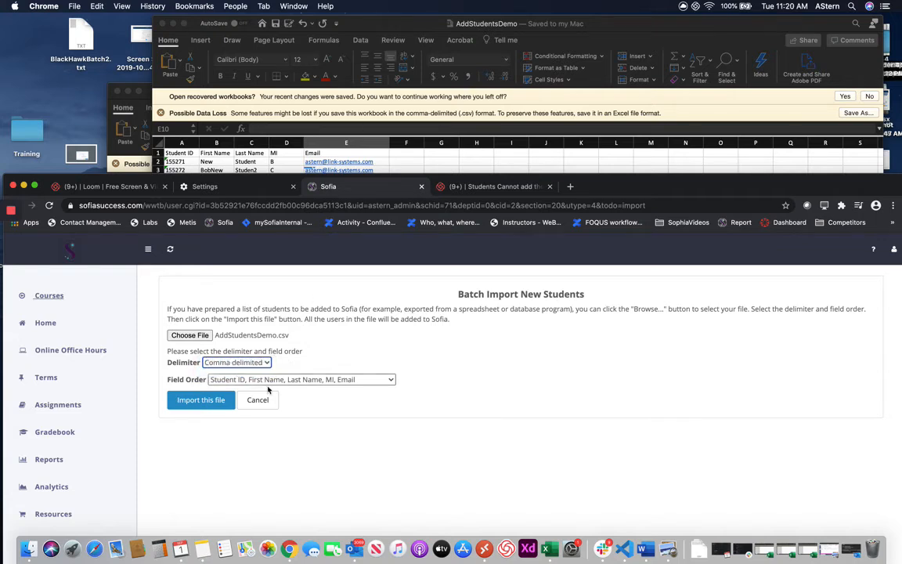
{"action": "left_click", "coordinate": [185, 403]}
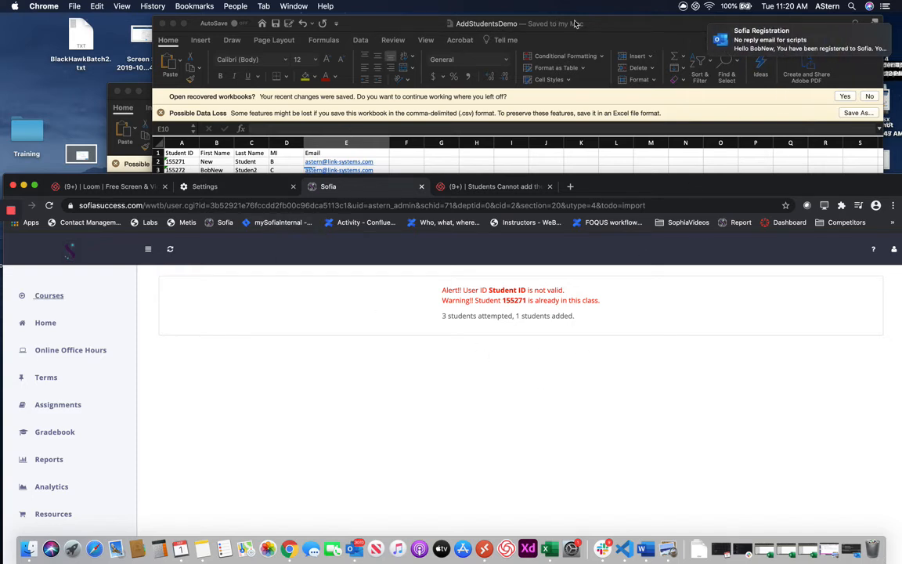
- Compare the import results (3 attempted, 1 added) against the Excel sheet
{"action": "left_click", "coordinate": [628, 22]}
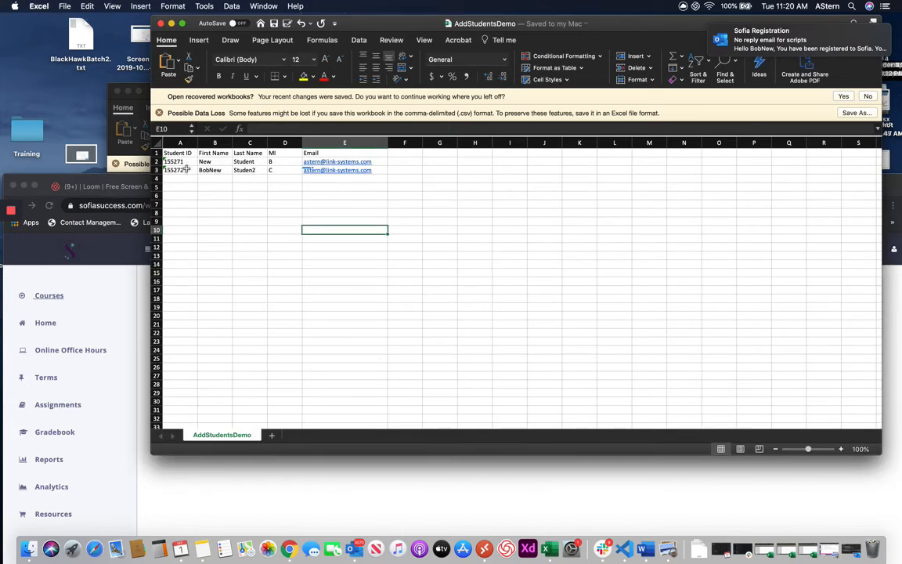
{"action": "left_click", "coordinate": [341, 479]}
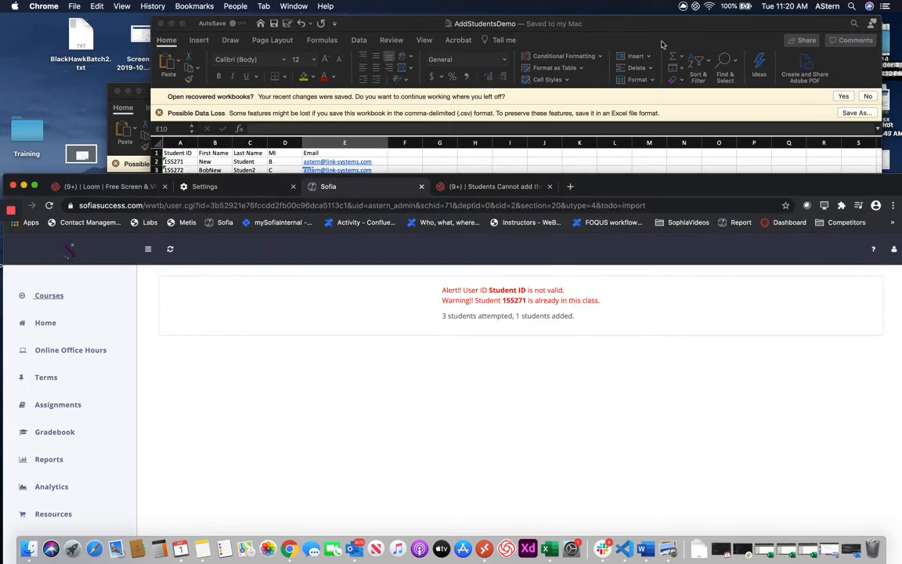
{"action": "left_click", "coordinate": [644, 70]}
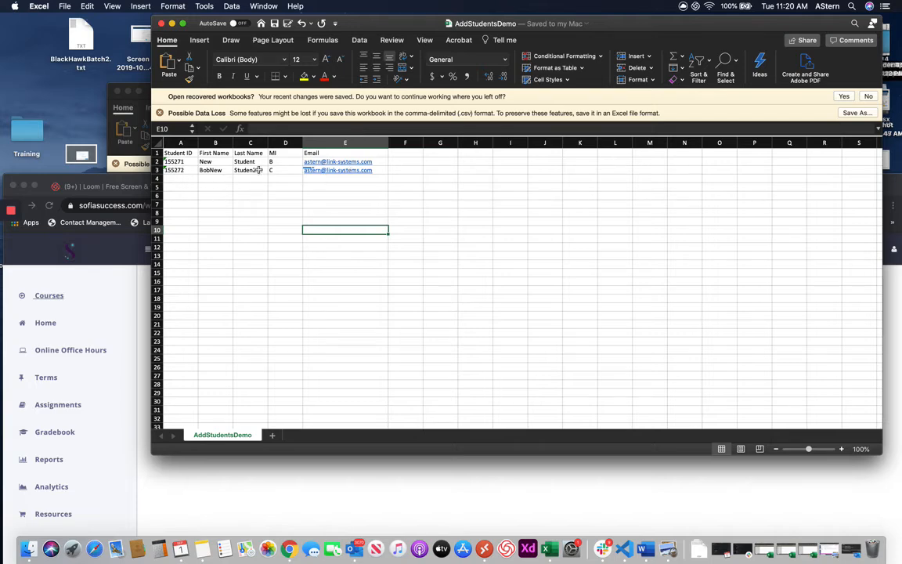
{"action": "left_click", "coordinate": [294, 474]}
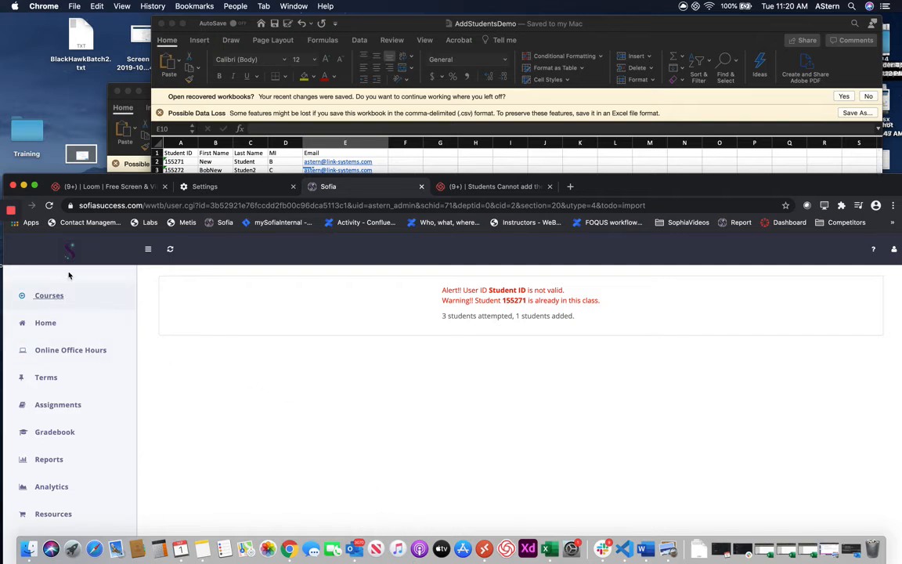
- Reload the results page, cancel the form resubmission, and go back
{"action": "left_click", "coordinate": [49, 205]}
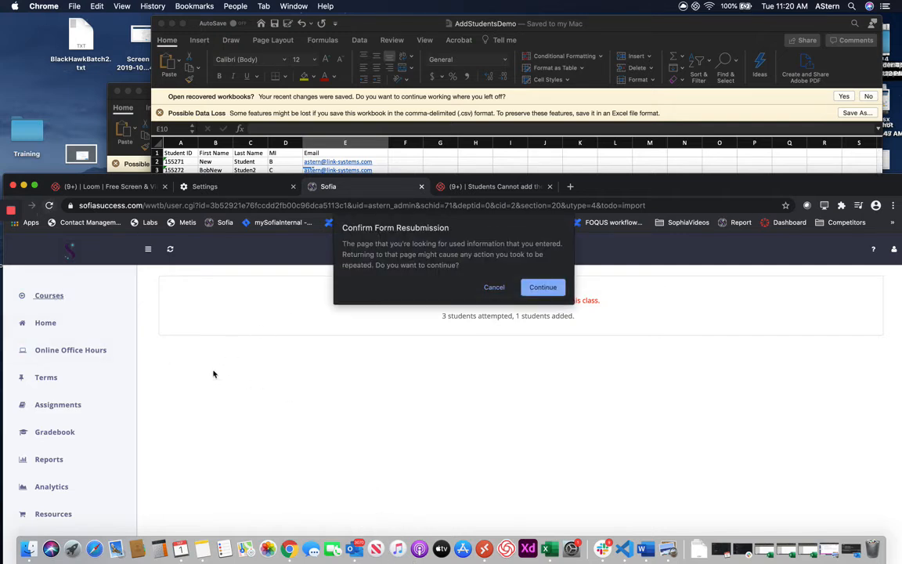
{"action": "left_click", "coordinate": [495, 289]}
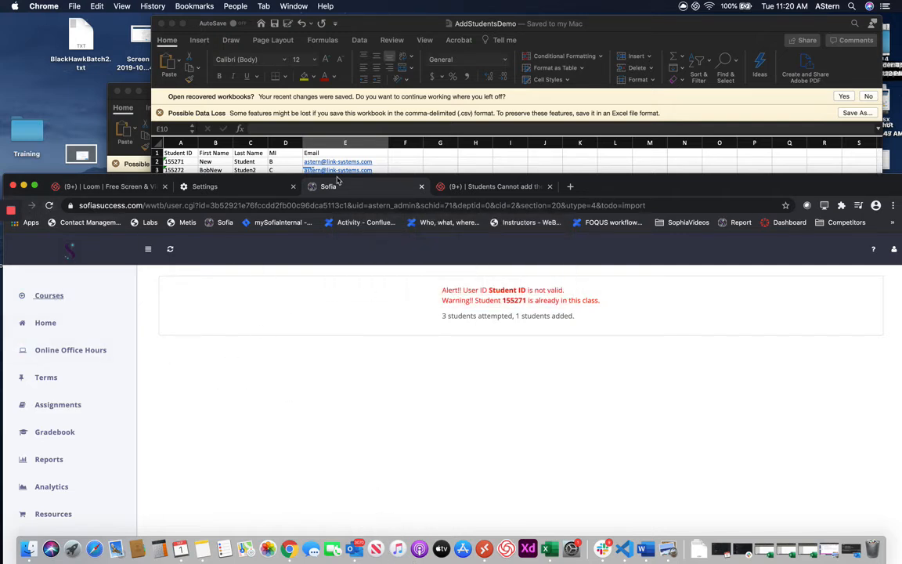
{"action": "left_click_drag", "start_coordinate": [632, 185], "coordinate": [649, 124]}
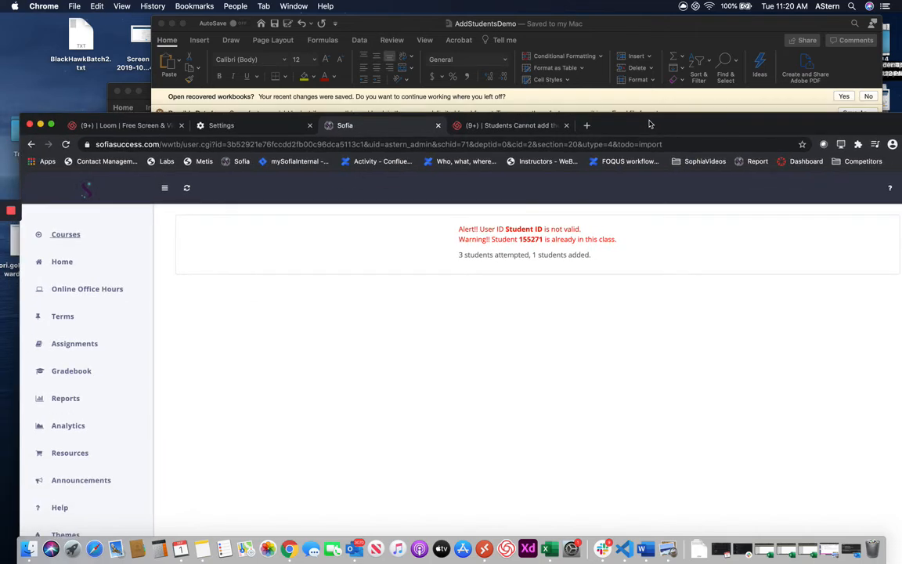
{"action": "left_click", "coordinate": [32, 145]}
- Return to the student list and refresh it to show seven students, including the new one
{"action": "left_click", "coordinate": [31, 145]}
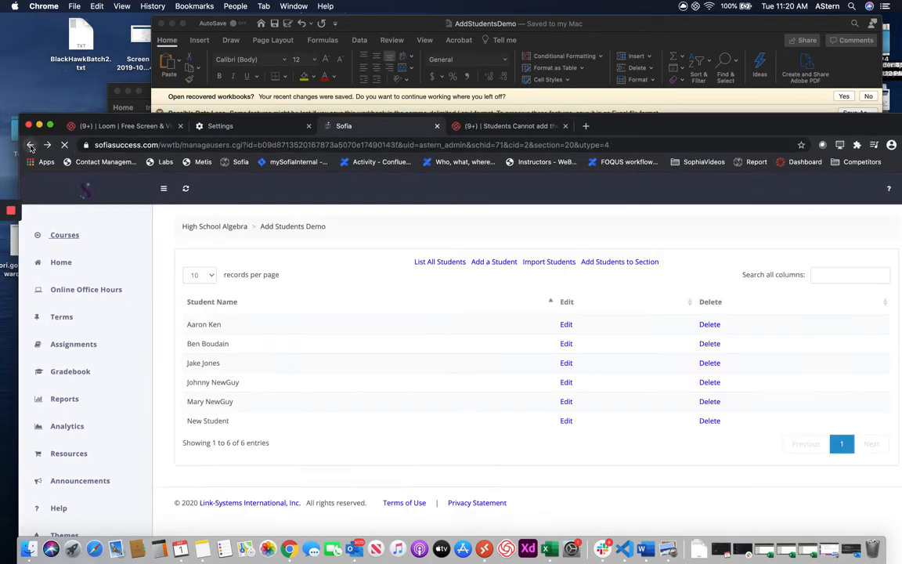
{"action": "left_click", "coordinate": [66, 145]}
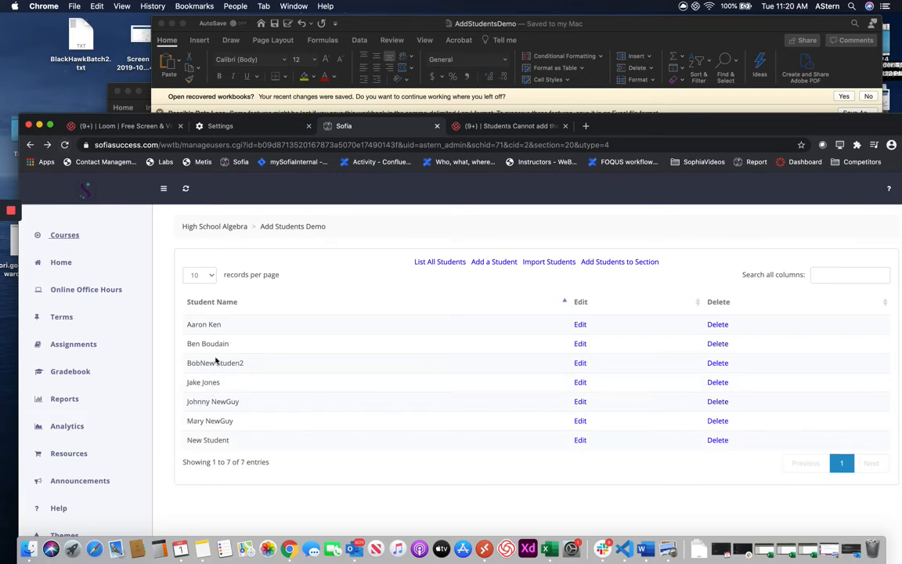
{"action": "left_click_drag", "start_coordinate": [633, 130], "coordinate": [615, 204]}
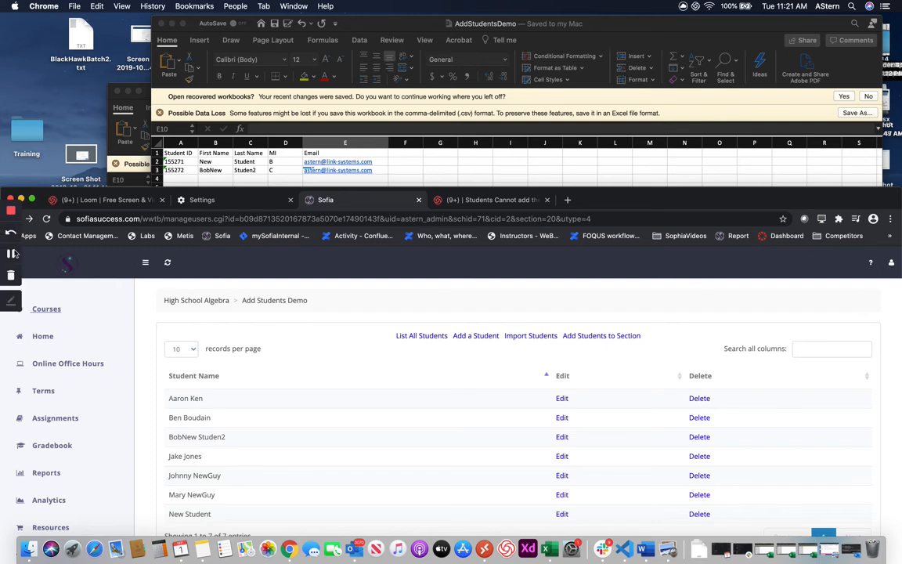
{"action": "left_click", "coordinate": [11, 254]}
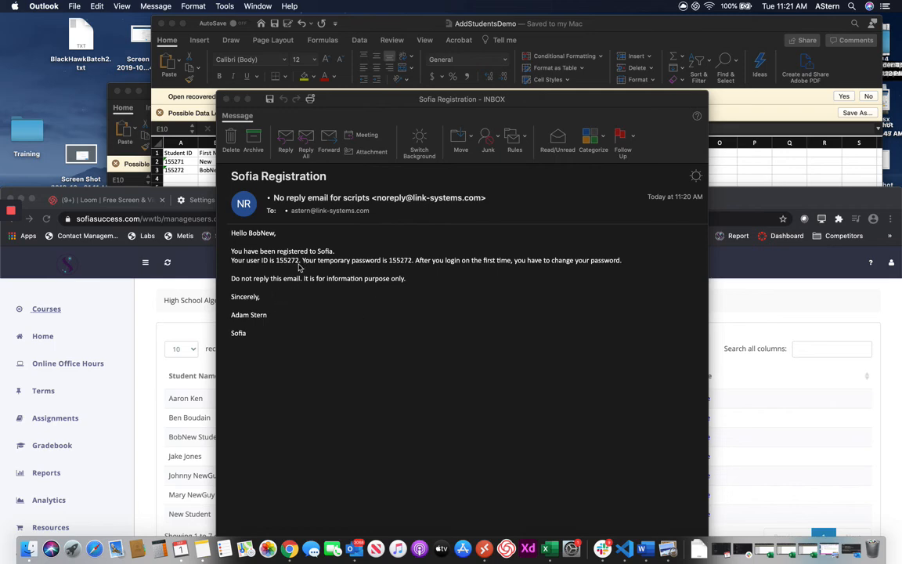
- Move the Sofia Registration email window aside to reveal the seven-student Add Students Demo roster
{"action": "left_click_drag", "start_coordinate": [486, 97], "coordinate": [601, 43]}
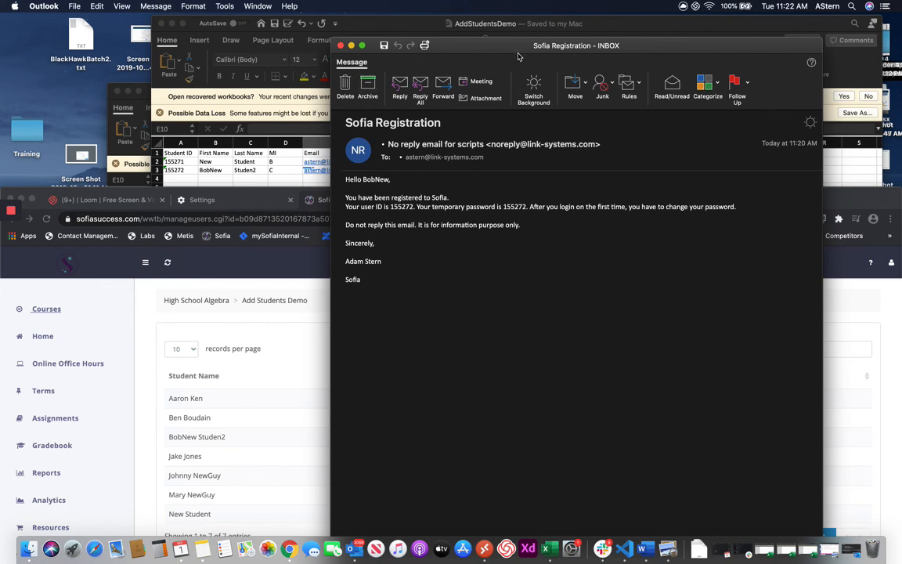
{"action": "left_click_drag", "start_coordinate": [454, 45], "coordinate": [579, 408]}
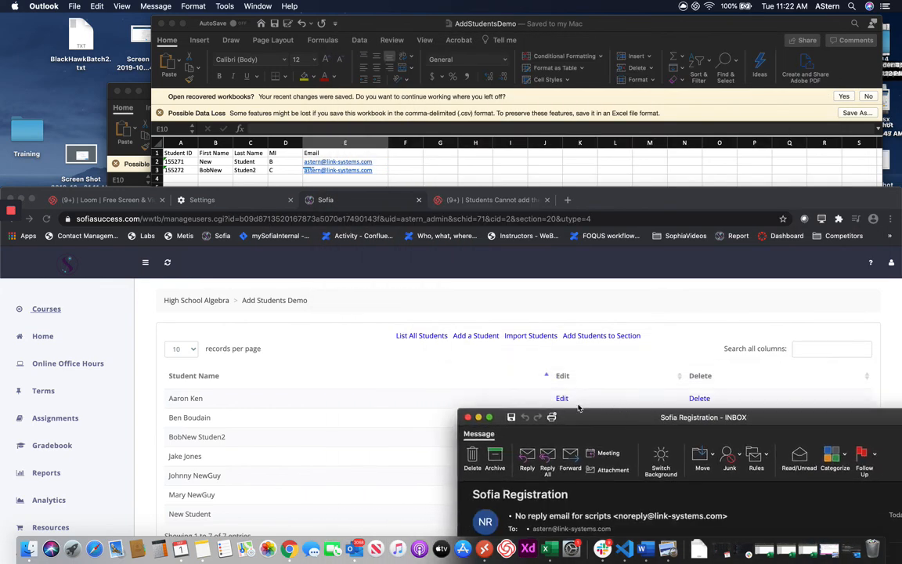
{"action": "mouse_move", "coordinate": [3, 216]}
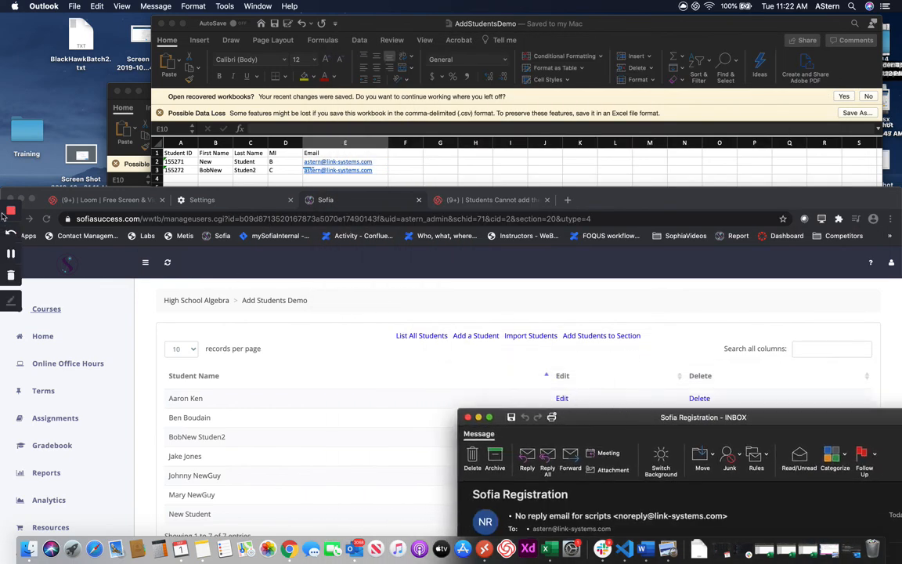